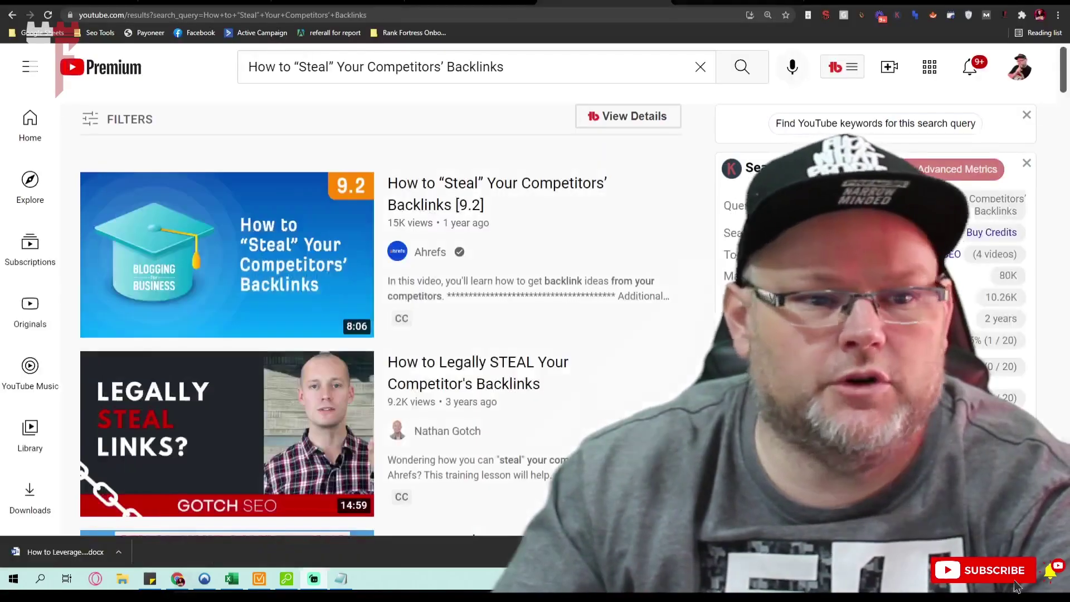
Look through the miami-remodeling.net home page, including its banner, testimonials, service descriptions and footer.
{"action": "key", "text": "ctrl+t"}
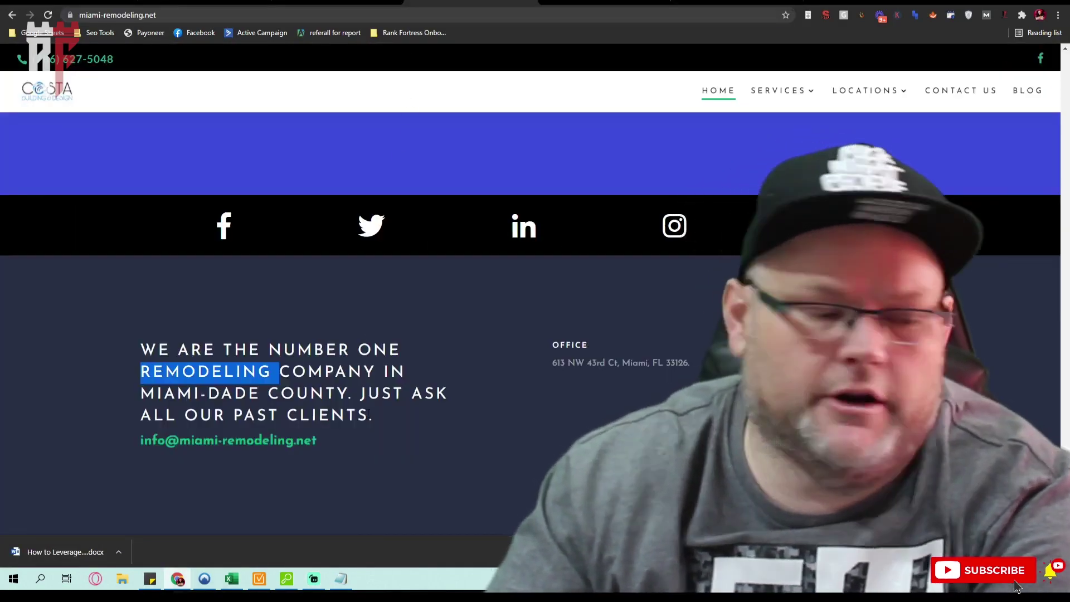
{"action": "scroll", "coordinate": [360, 411], "scroll_direction": "up", "scroll_amount": 20}
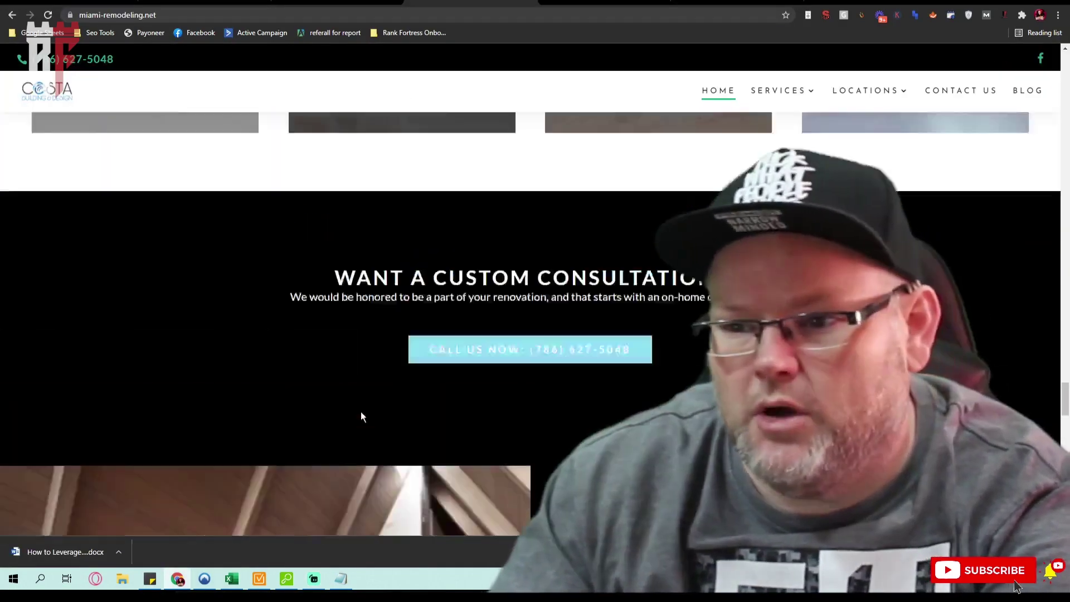
{"action": "scroll", "coordinate": [312, 418], "scroll_direction": "up", "scroll_amount": 20}
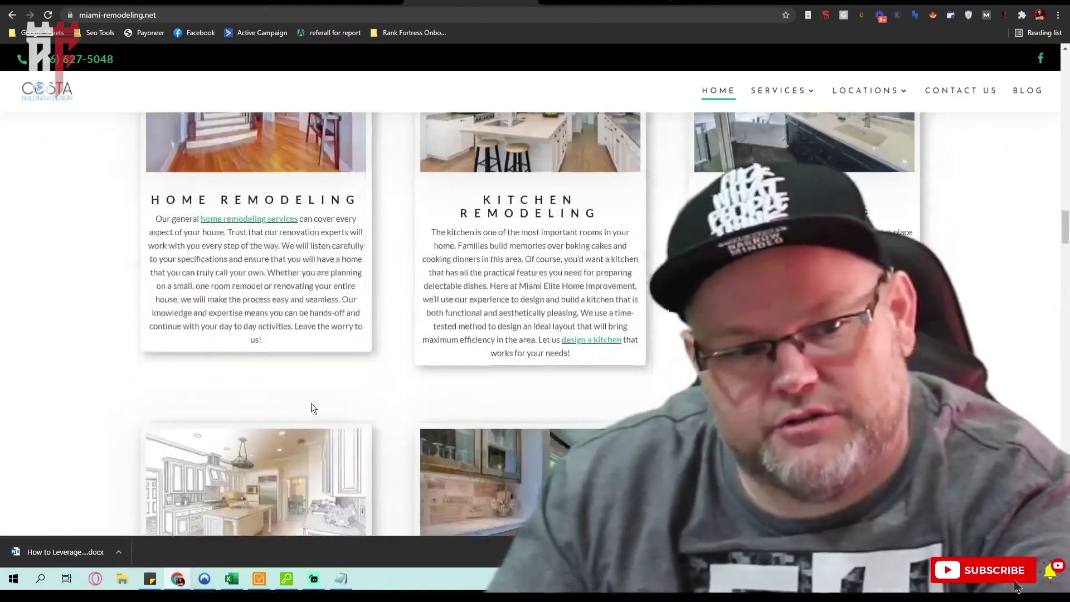
{"action": "scroll", "coordinate": [315, 438], "scroll_direction": "up", "scroll_amount": 8}
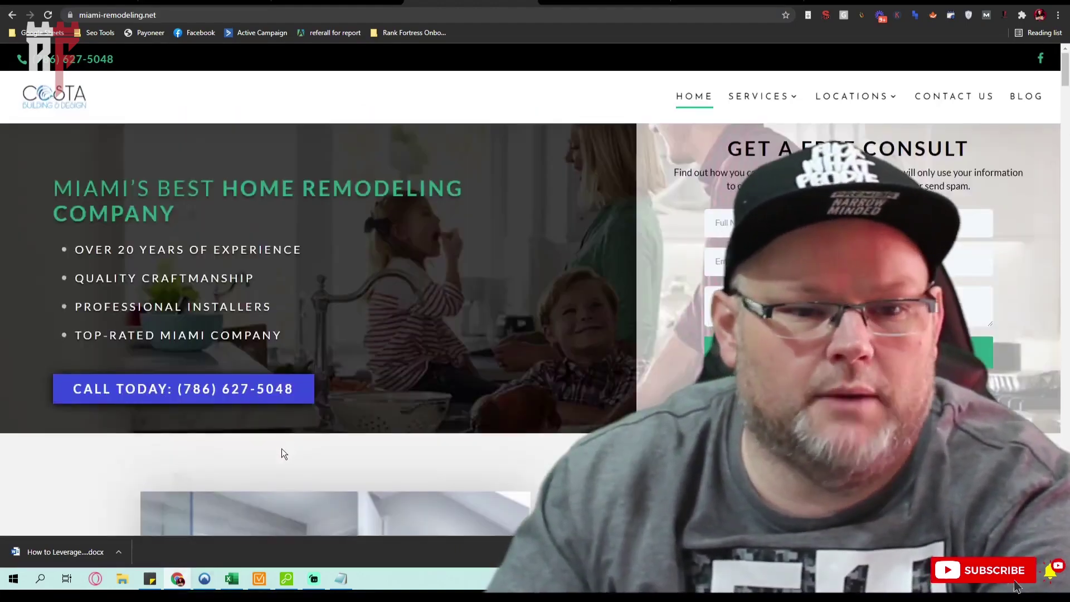
{"action": "scroll", "coordinate": [282, 448], "scroll_direction": "down", "scroll_amount": 20}
{"action": "scroll", "coordinate": [251, 498], "scroll_direction": "up", "scroll_amount": 8}
{"action": "scroll", "coordinate": [251, 498], "scroll_direction": "up", "scroll_amount": 10}
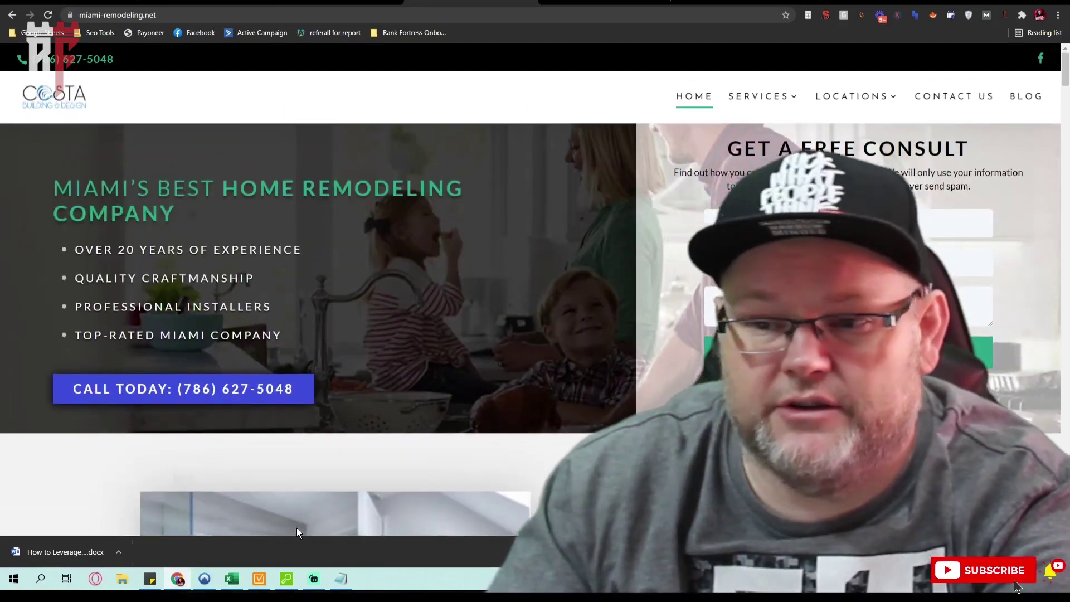
{"action": "scroll", "coordinate": [296, 528], "scroll_direction": "down", "scroll_amount": 20}
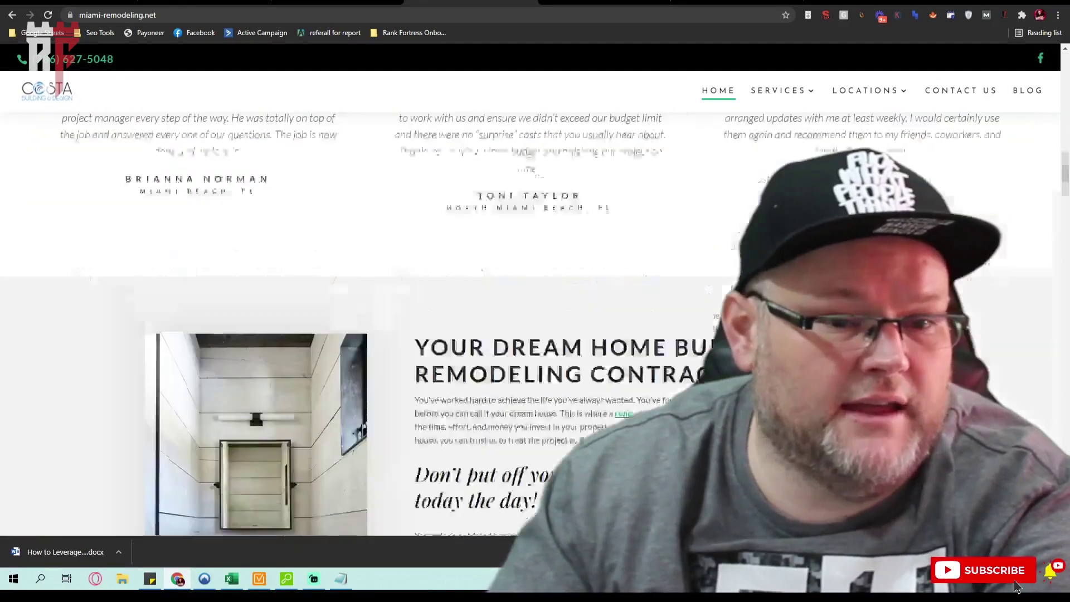
{"action": "scroll", "coordinate": [278, 527], "scroll_direction": "down", "scroll_amount": 20}
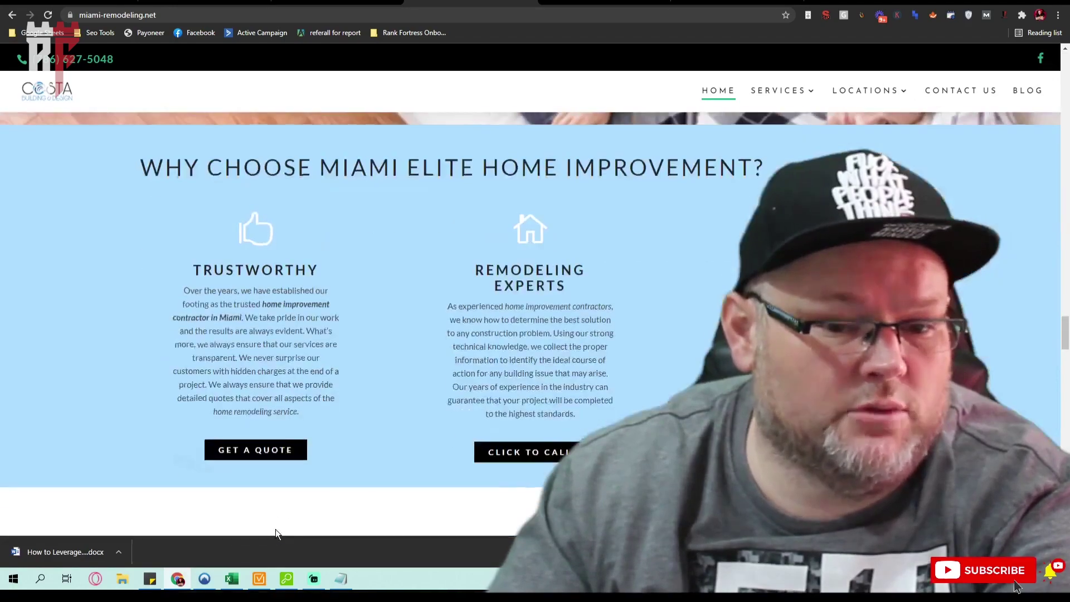
{"action": "scroll", "coordinate": [276, 534], "scroll_direction": "up", "scroll_amount": 15}
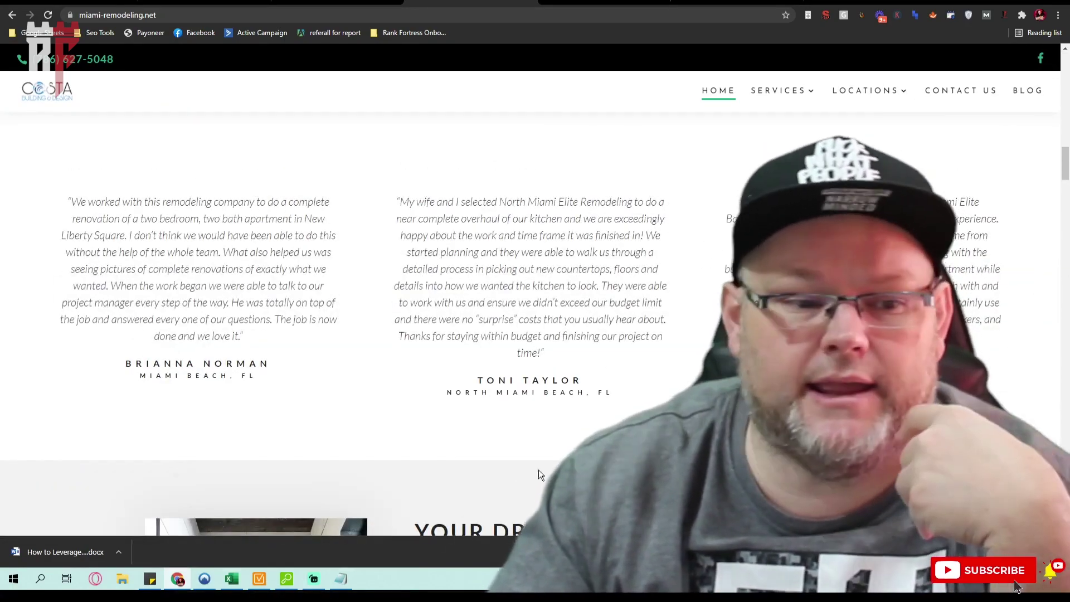
{"action": "scroll", "coordinate": [538, 474], "scroll_direction": "up", "scroll_amount": 20}
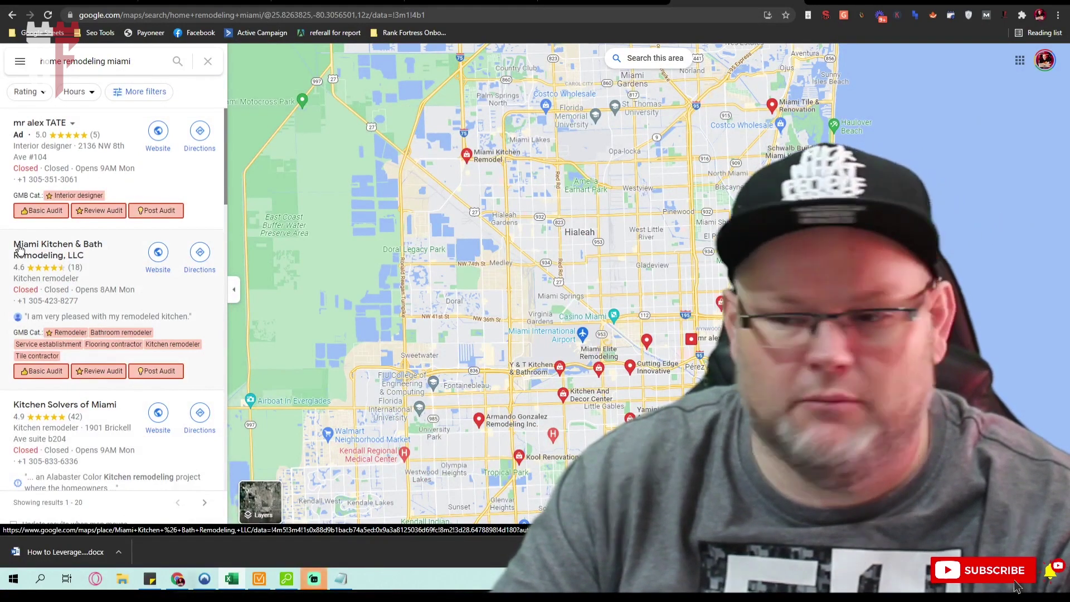
Browse the Google Maps listings for home remodeling in Miami and compare the competing businesses.
{"action": "scroll", "coordinate": [95, 272], "scroll_direction": "down", "scroll_amount": 4}
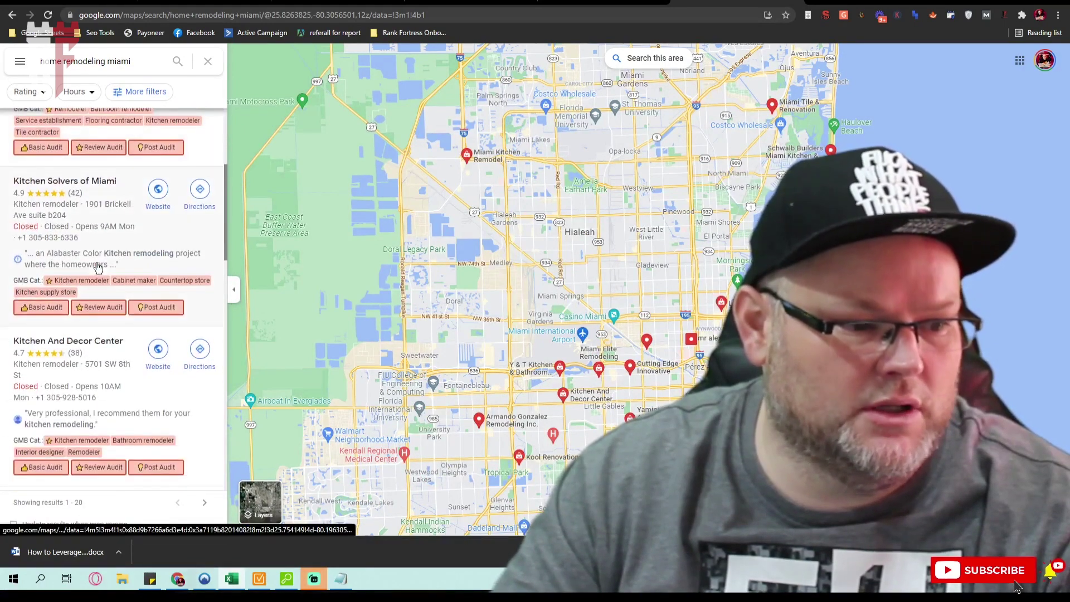
{"action": "scroll", "coordinate": [96, 268], "scroll_direction": "down", "scroll_amount": 3}
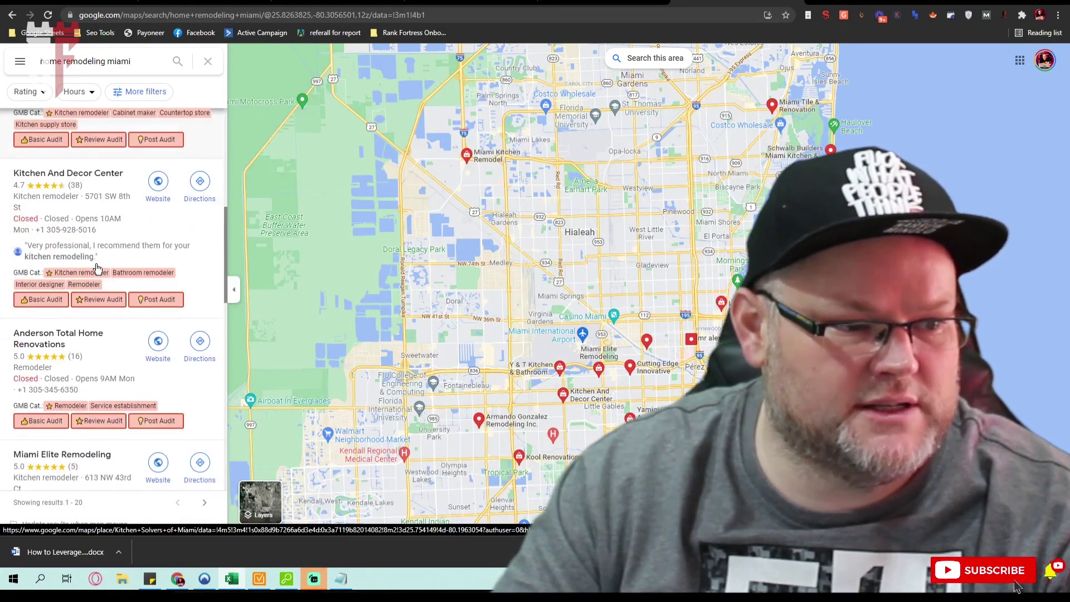
{"action": "scroll", "coordinate": [97, 268], "scroll_direction": "up", "scroll_amount": 4}
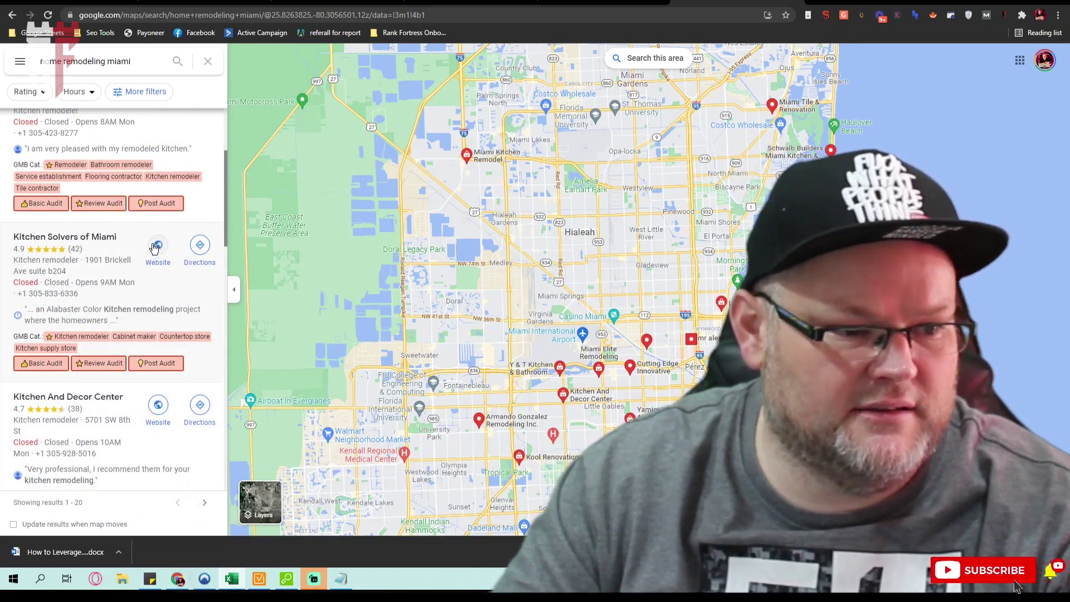
{"action": "right_click", "coordinate": [158, 254]}
{"action": "scroll", "coordinate": [165, 262], "scroll_direction": "up", "scroll_amount": 3}
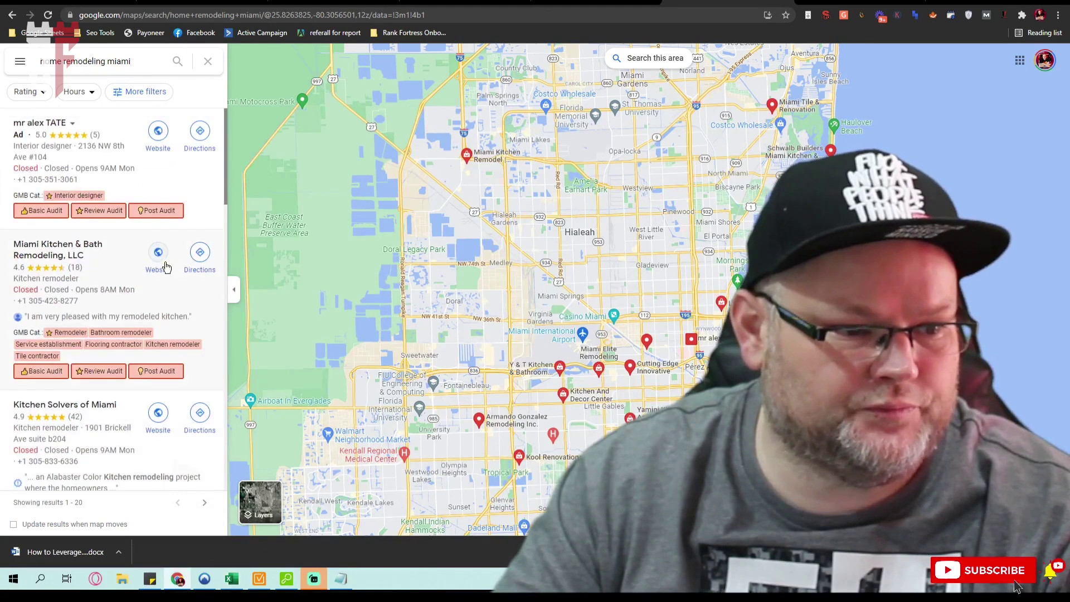
{"action": "right_click", "coordinate": [159, 256]}
{"action": "key", "text": "Escape"}
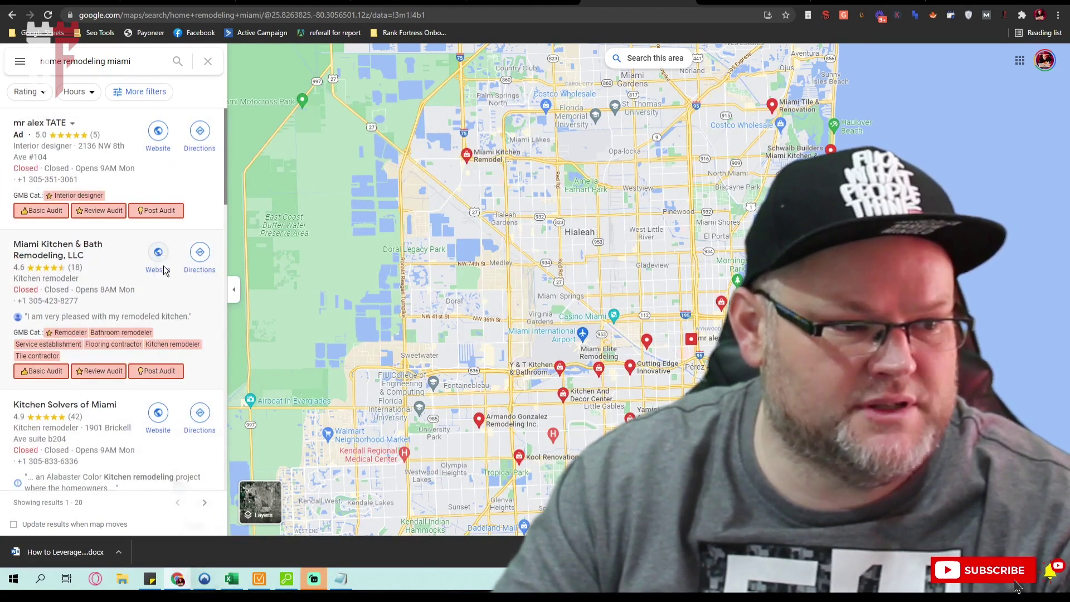
{"action": "scroll", "coordinate": [165, 273], "scroll_direction": "down", "scroll_amount": 4}
{"action": "scroll", "coordinate": [165, 273], "scroll_direction": "down", "scroll_amount": 1}
{"action": "right_click", "coordinate": [158, 297]}
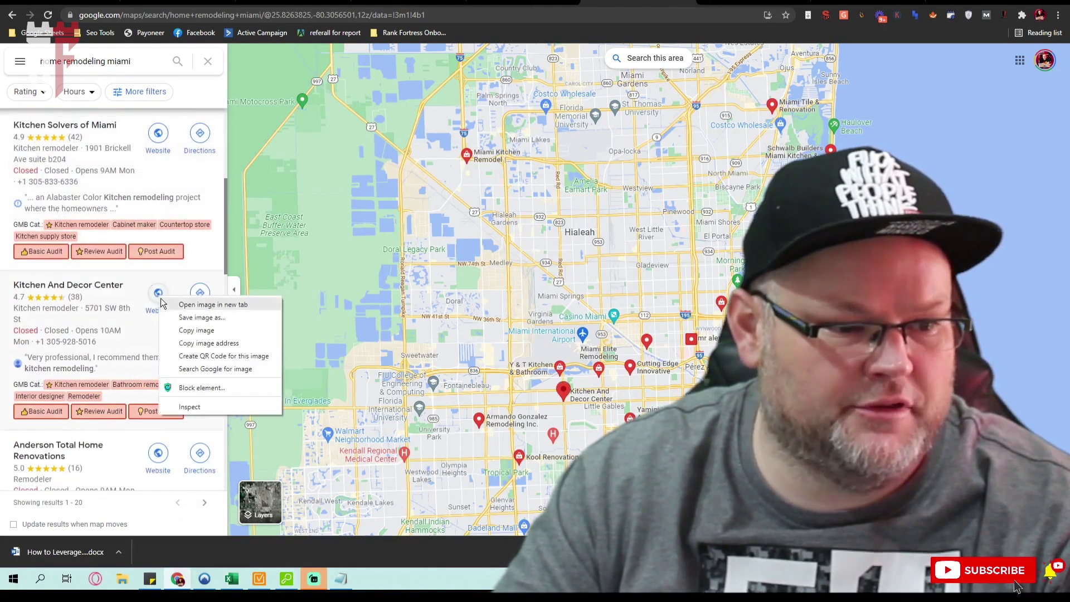
{"action": "left_click", "coordinate": [168, 310]}
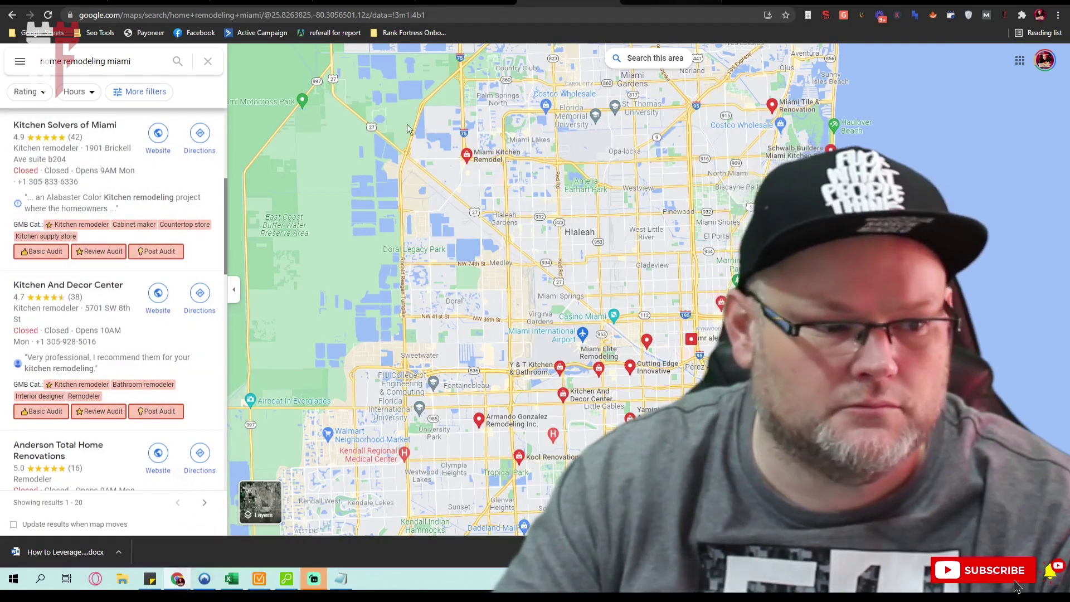
Open the Kitchen Solvers of Miami website from its map listing and return to the results.
{"action": "right_click", "coordinate": [161, 140]}
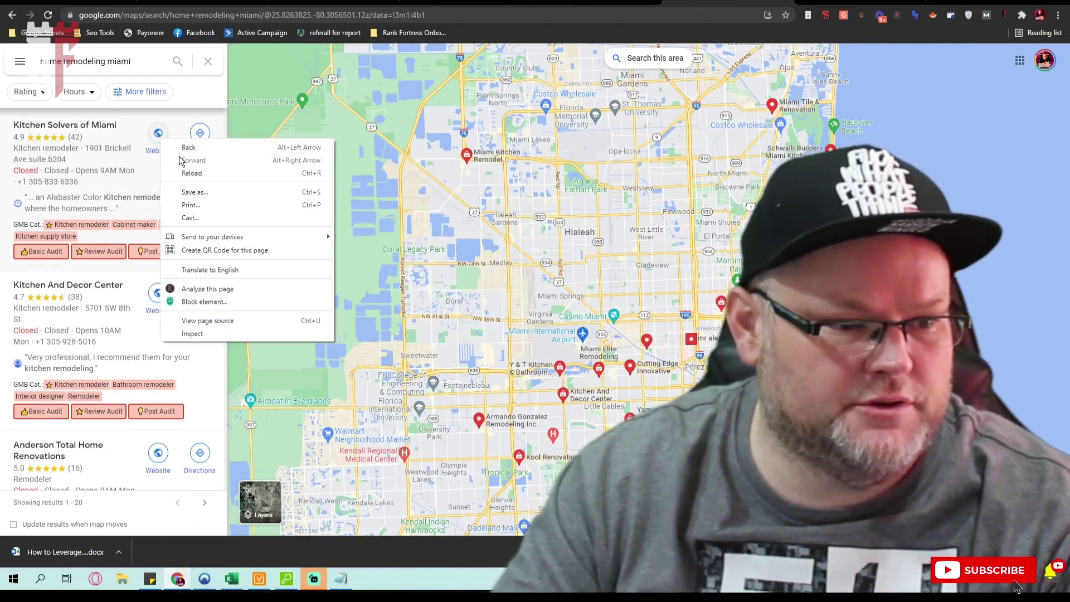
{"action": "left_click", "coordinate": [158, 133]}
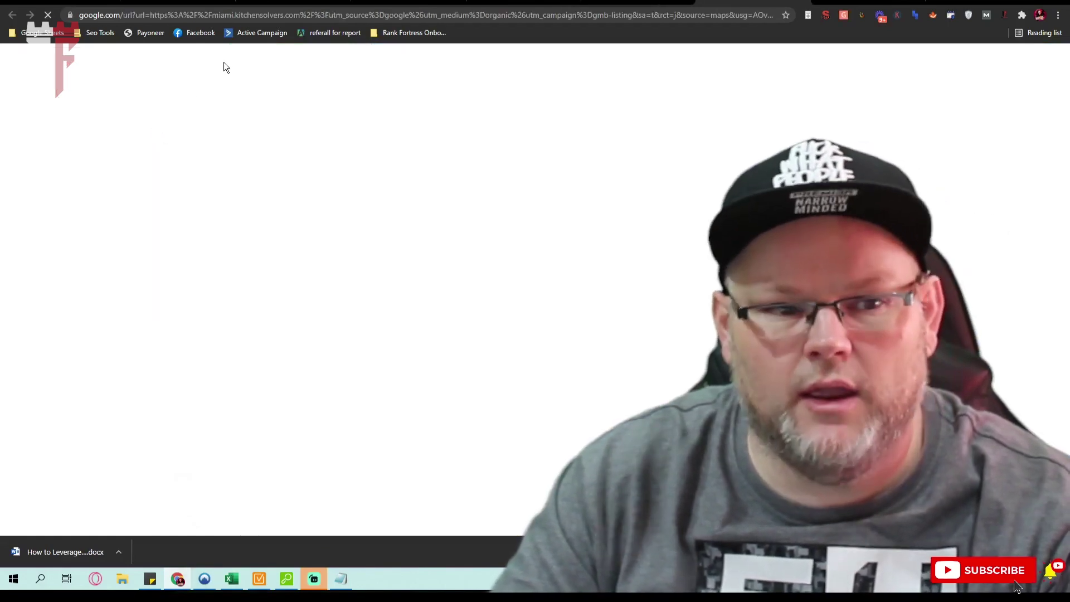
{"action": "left_click", "coordinate": [12, 15]}
Open the Miami Kitchen & Bath Remodeling website from its map listing and return to the results.
{"action": "scroll", "coordinate": [112, 223], "scroll_direction": "up", "scroll_amount": 3}
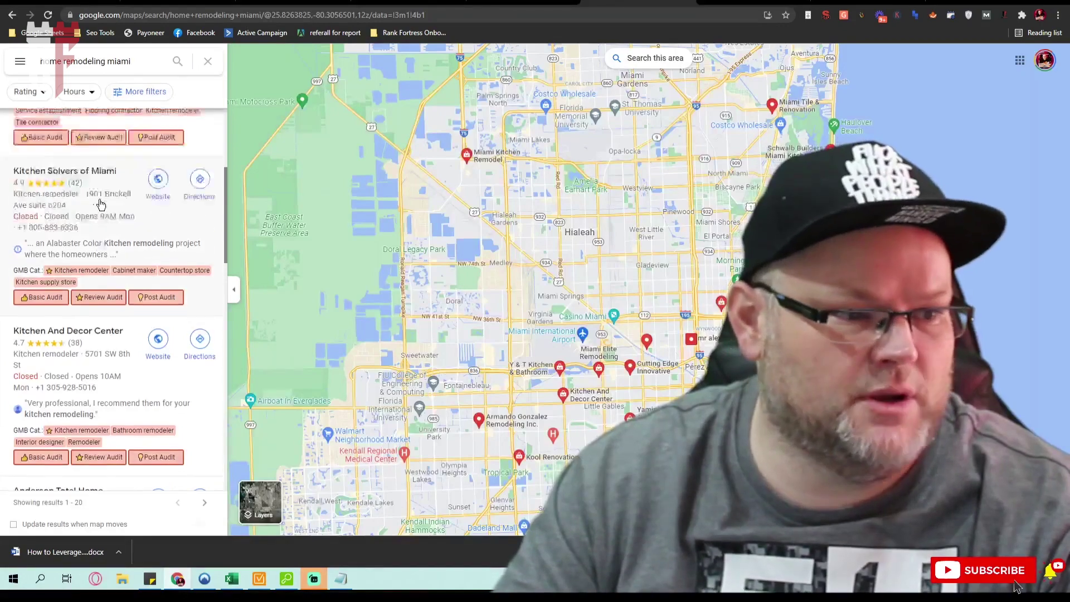
{"action": "scroll", "coordinate": [127, 199], "scroll_direction": "up", "scroll_amount": 3}
{"action": "left_click", "coordinate": [160, 256]}
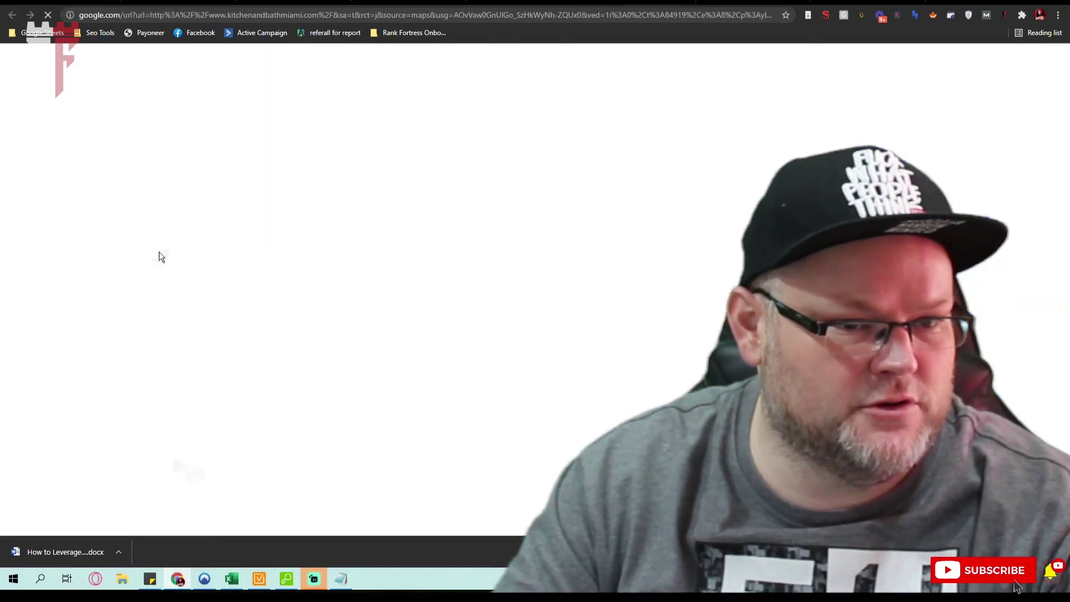
{"action": "key", "text": "alt+Left"}
Find the Kitchen And Decor Center listing among the map results and open its website.
{"action": "scroll", "coordinate": [50, 304], "scroll_direction": "down", "scroll_amount": 5}
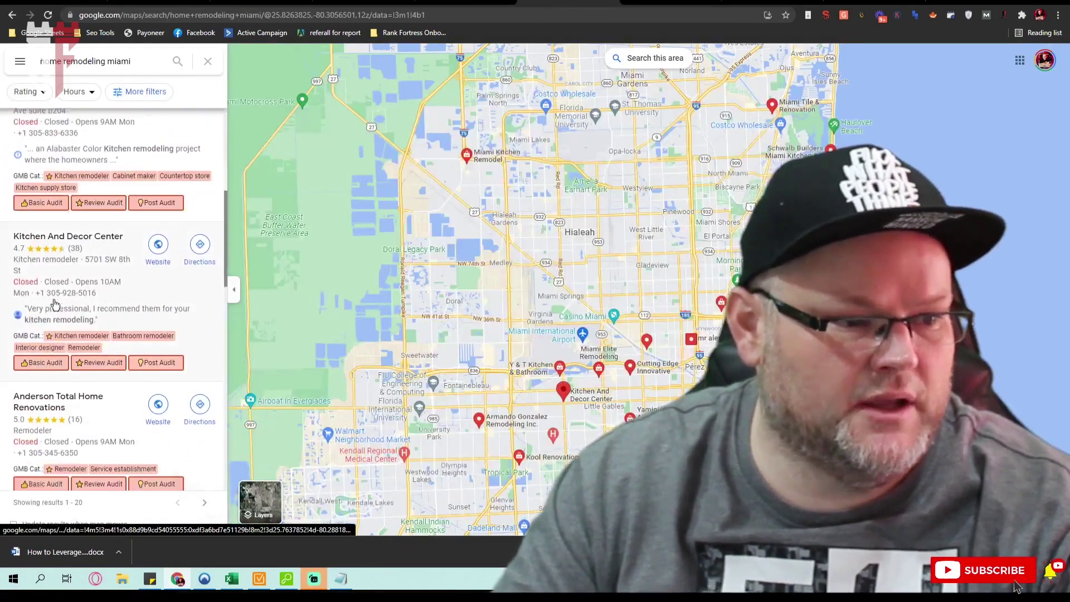
{"action": "scroll", "coordinate": [56, 304], "scroll_direction": "up", "scroll_amount": 3}
{"action": "scroll", "coordinate": [55, 304], "scroll_direction": "up", "scroll_amount": 3}
{"action": "scroll", "coordinate": [61, 301], "scroll_direction": "down", "scroll_amount": 5}
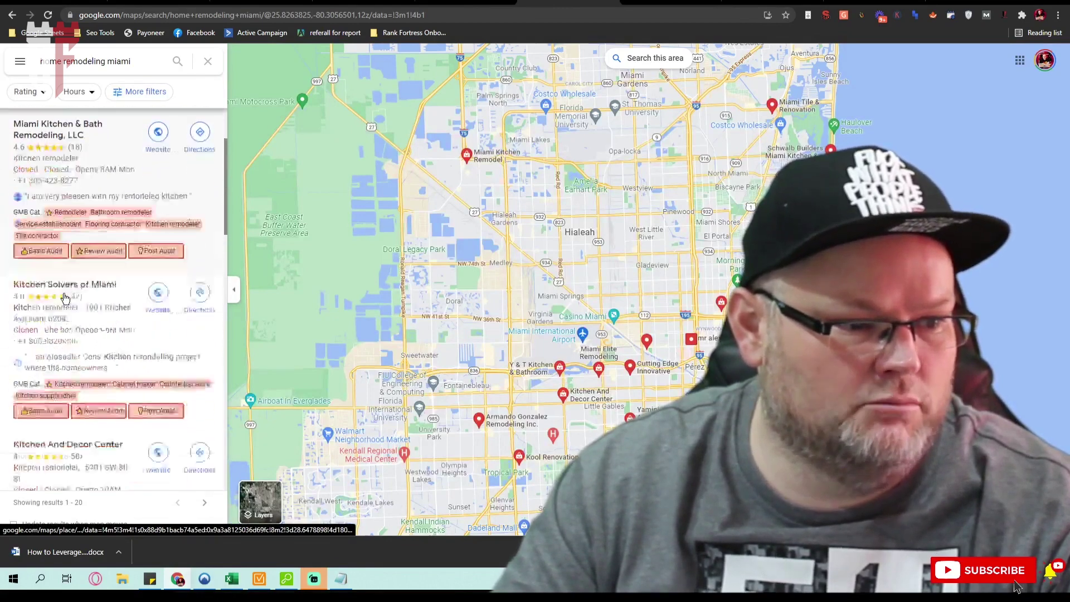
{"action": "scroll", "coordinate": [131, 271], "scroll_direction": "down", "scroll_amount": 2}
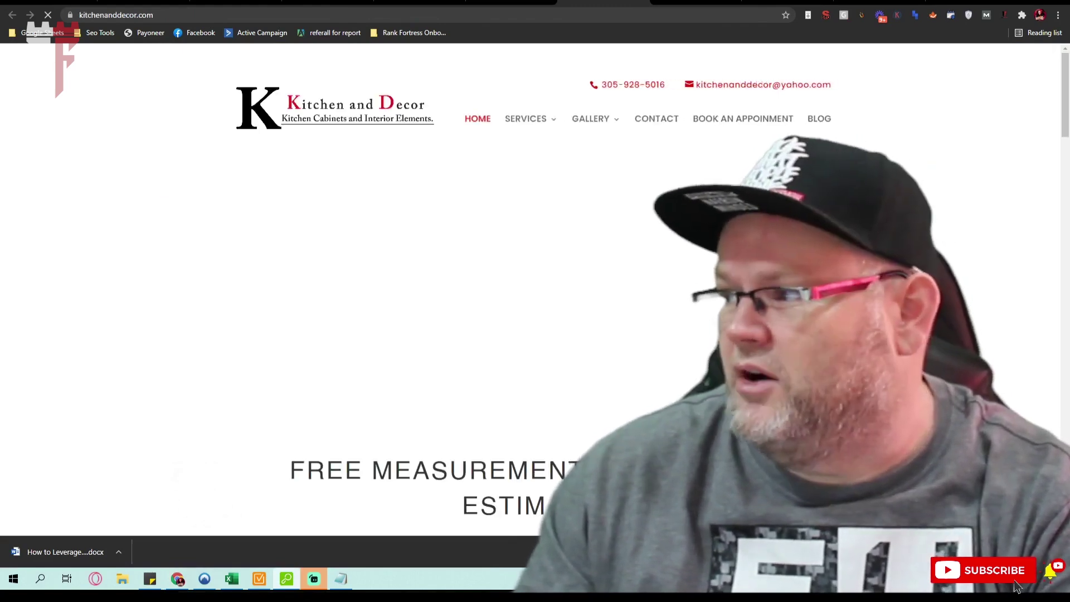
Switch to SEO SpyGlass, maximize its window and show the backlinks of the miami-remodeling.net project.
{"action": "key", "text": "alt+Tab"}
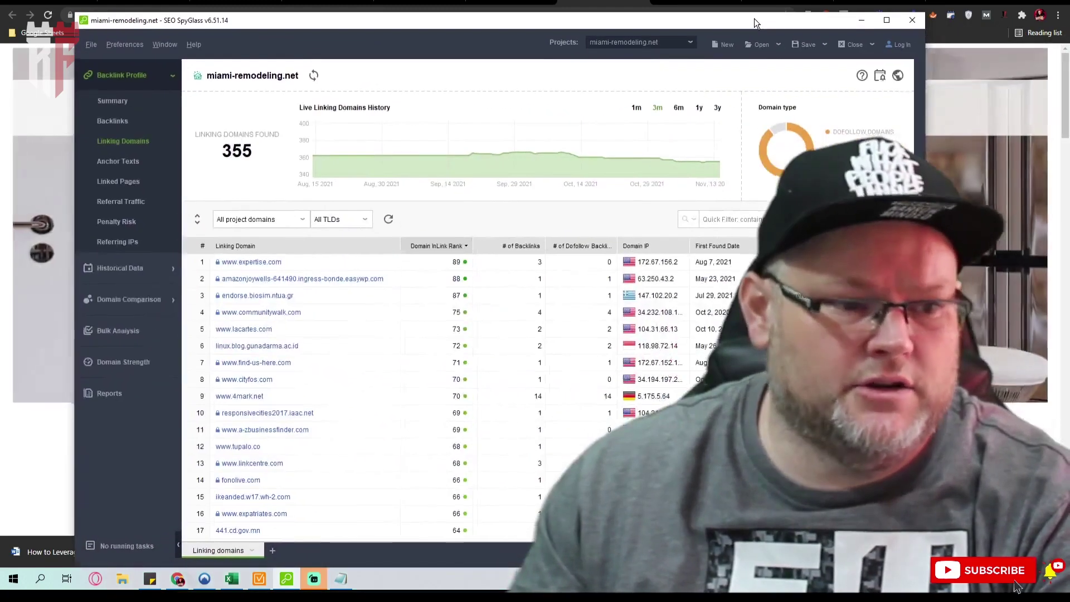
{"action": "left_click", "coordinate": [889, 21]}
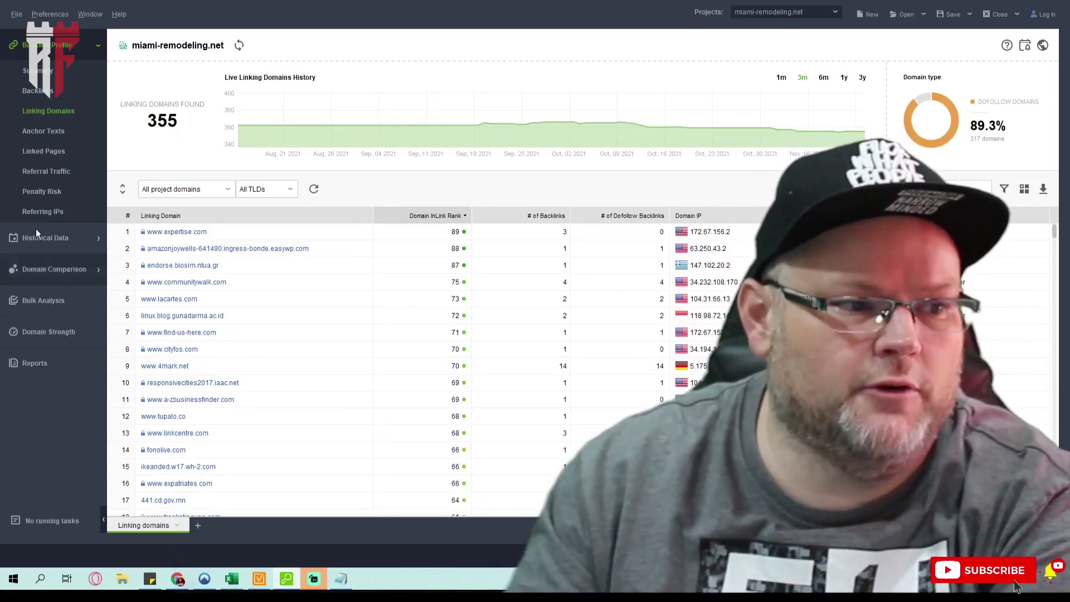
{"action": "left_click", "coordinate": [34, 94]}
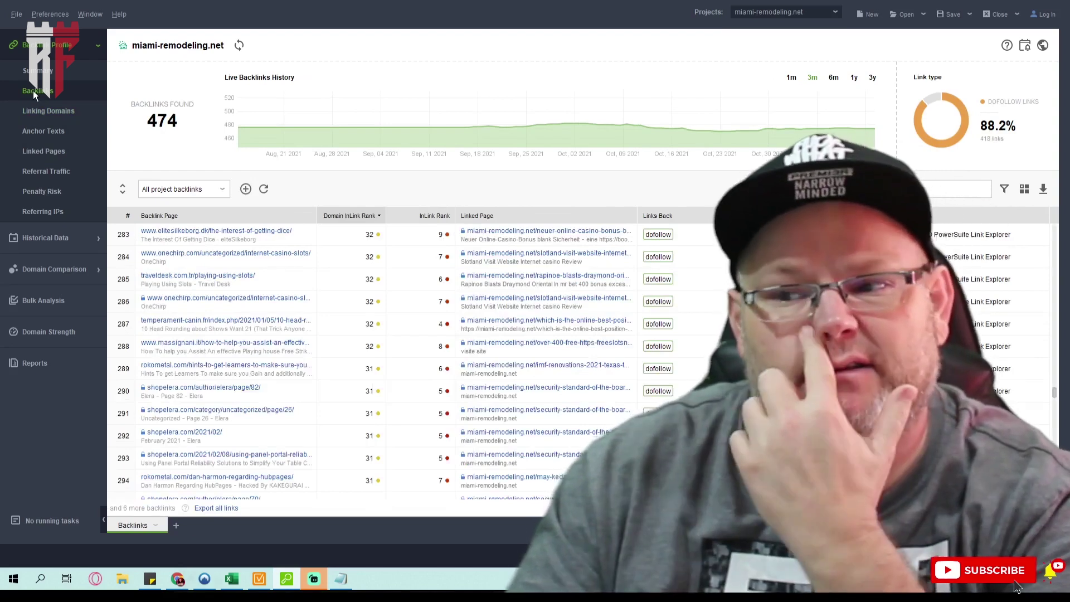
Examine the linking domains of miami-remodeling.net, ordered by Domain InLink Rank.
{"action": "left_click", "coordinate": [42, 111]}
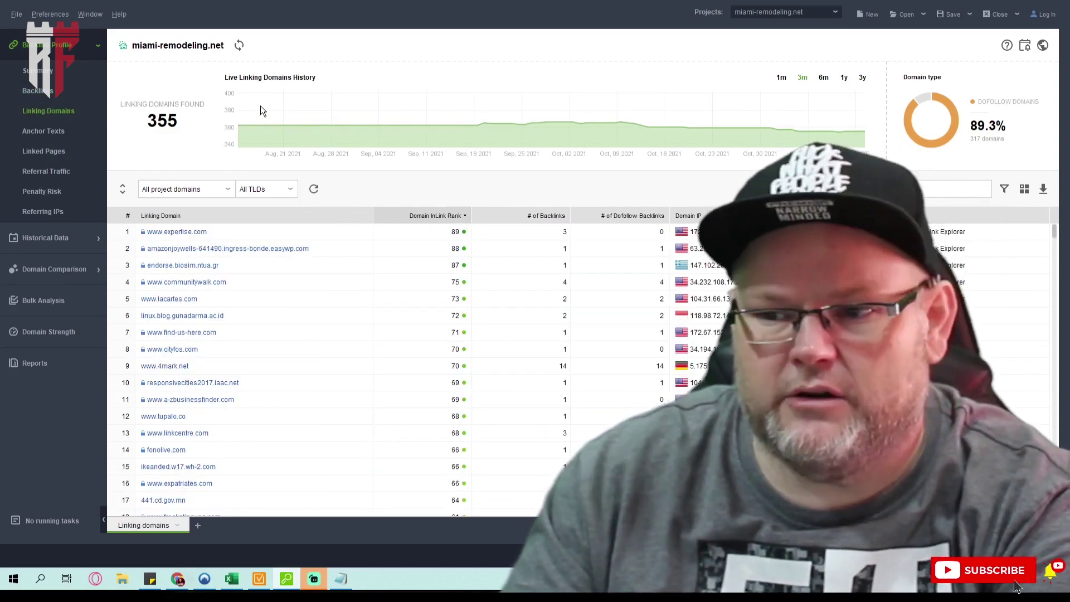
{"action": "scroll", "coordinate": [194, 249], "scroll_direction": "down", "scroll_amount": 6}
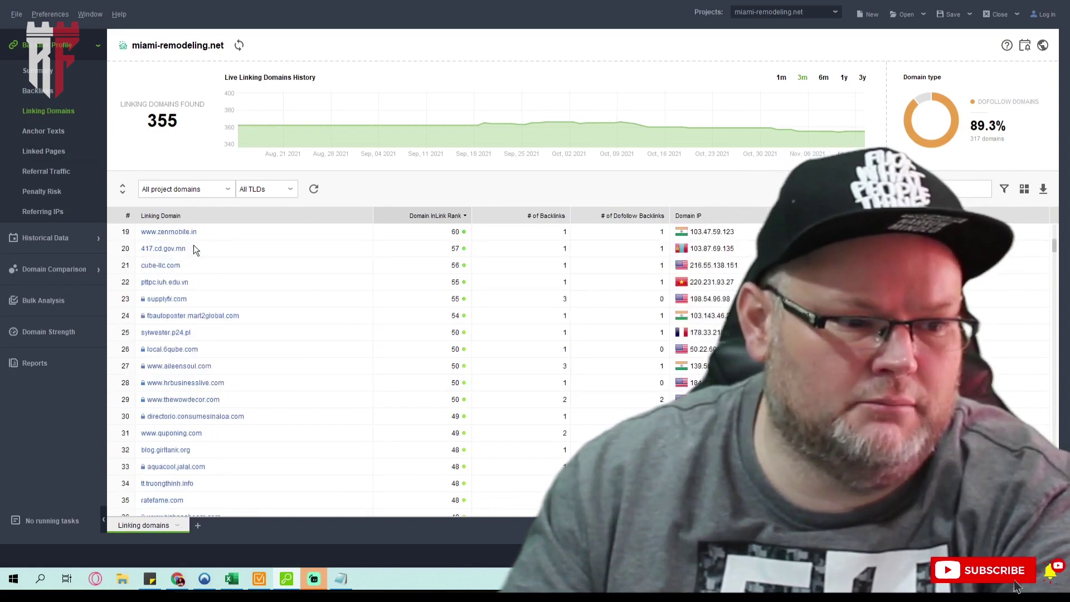
{"action": "scroll", "coordinate": [194, 249], "scroll_direction": "down", "scroll_amount": 13}
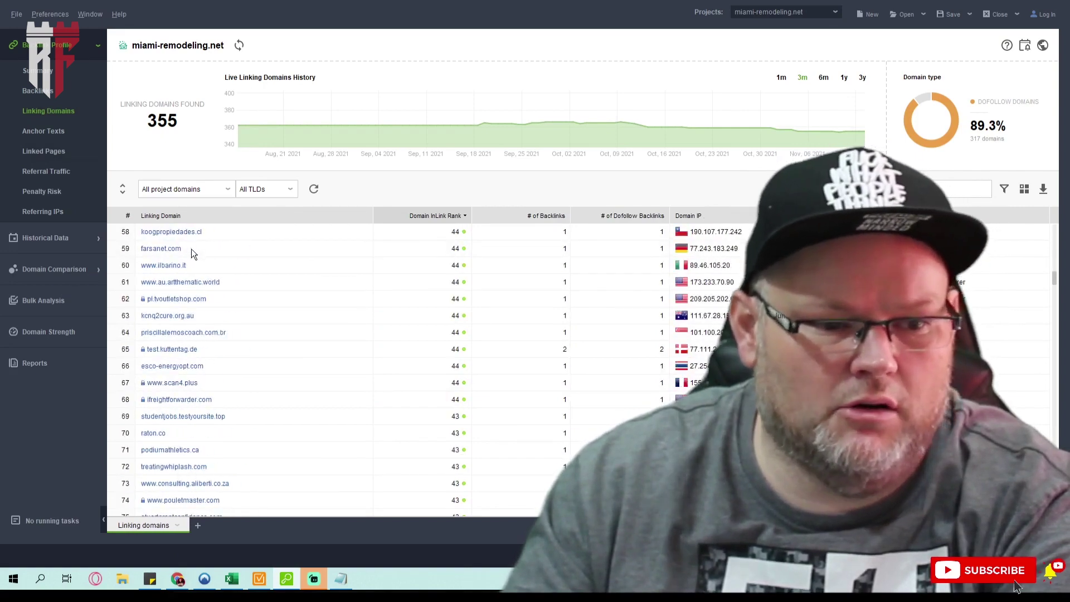
{"action": "scroll", "coordinate": [191, 253], "scroll_direction": "down", "scroll_amount": 10}
{"action": "scroll", "coordinate": [189, 252], "scroll_direction": "down", "scroll_amount": 10}
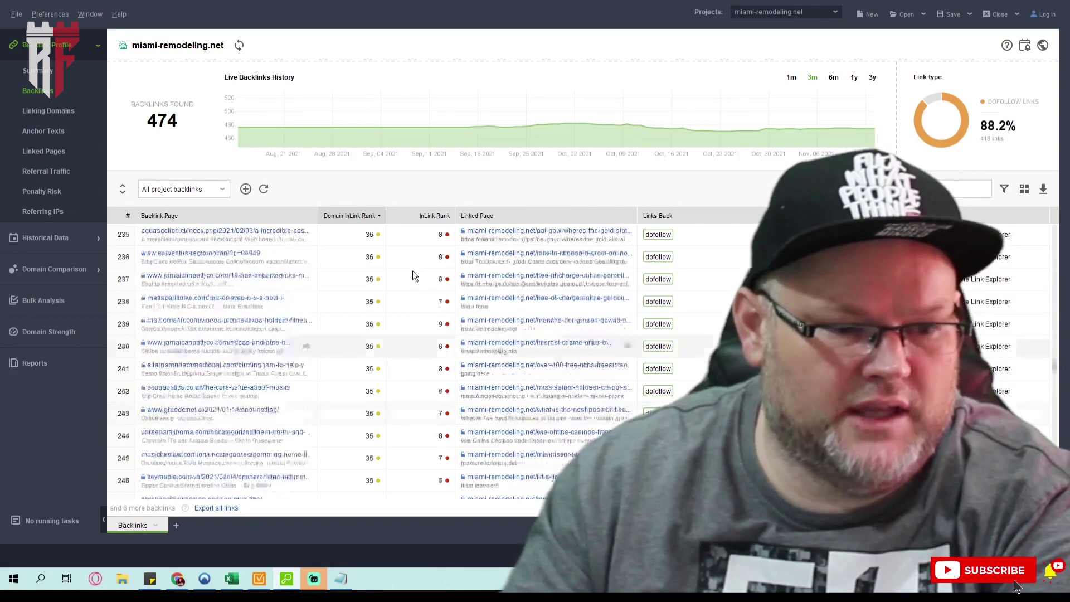
Return from the backlinks to the linking domains list and sort it by Domain IP.
{"action": "scroll", "coordinate": [411, 270], "scroll_direction": "up", "scroll_amount": 16}
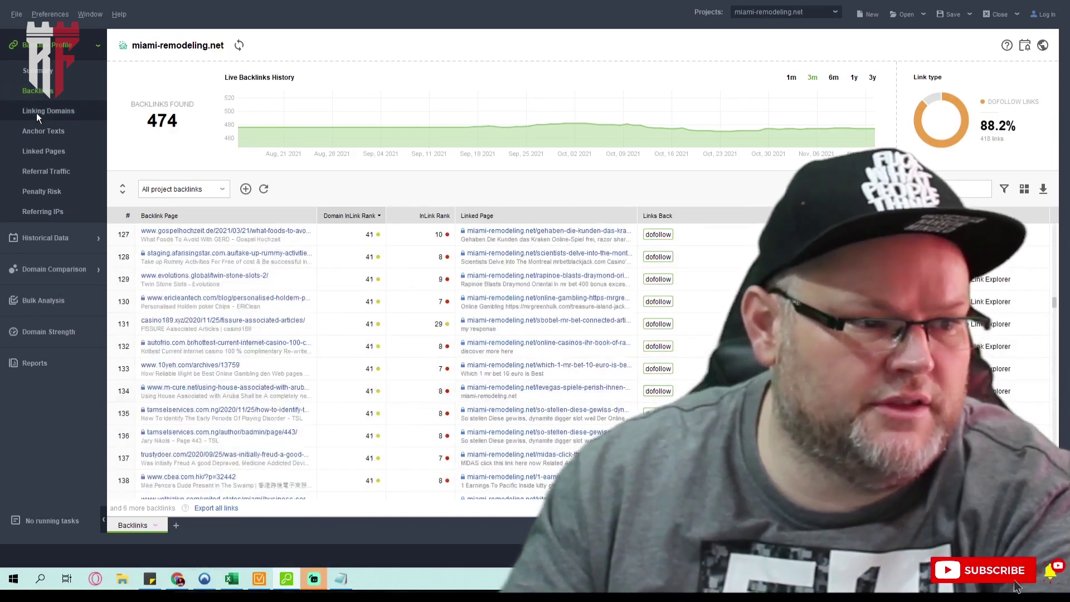
{"action": "left_click", "coordinate": [37, 113]}
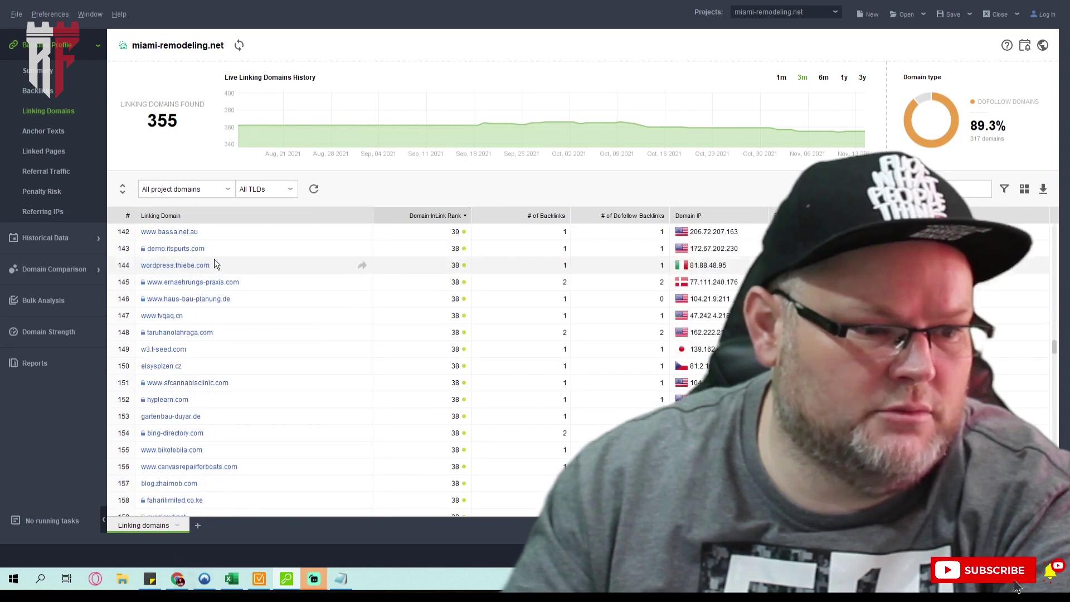
{"action": "scroll", "coordinate": [214, 263], "scroll_direction": "down", "scroll_amount": 12}
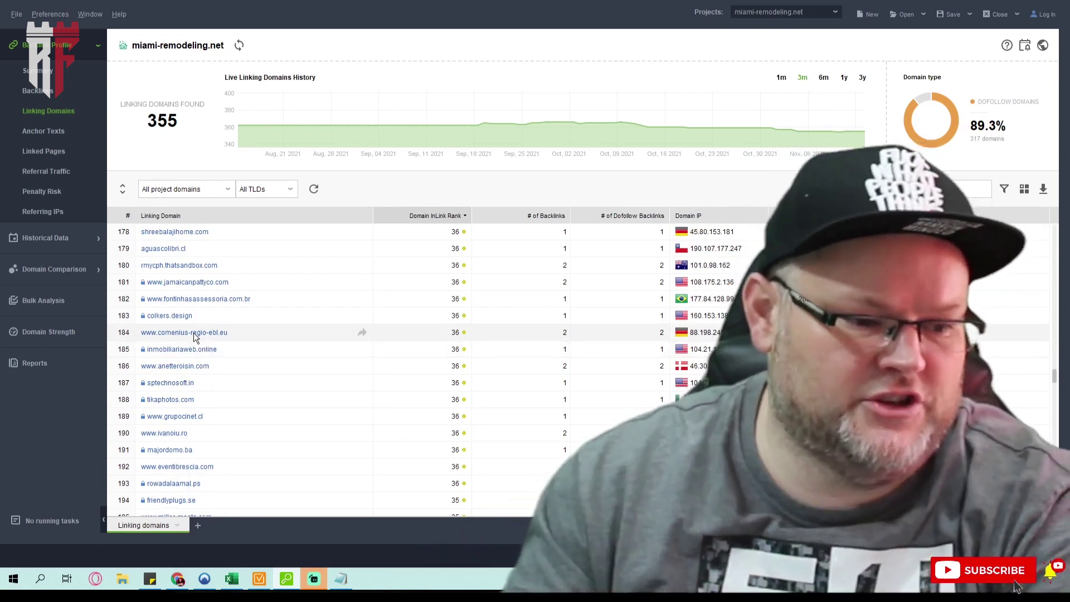
{"action": "scroll", "coordinate": [194, 340], "scroll_direction": "down", "scroll_amount": 17}
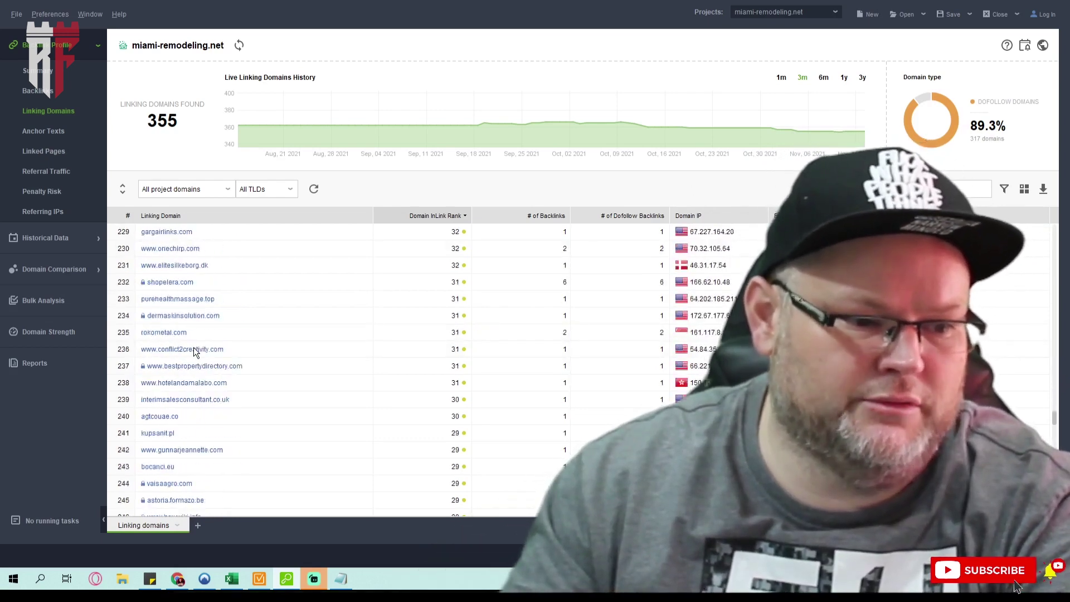
{"action": "left_click", "coordinate": [688, 215]}
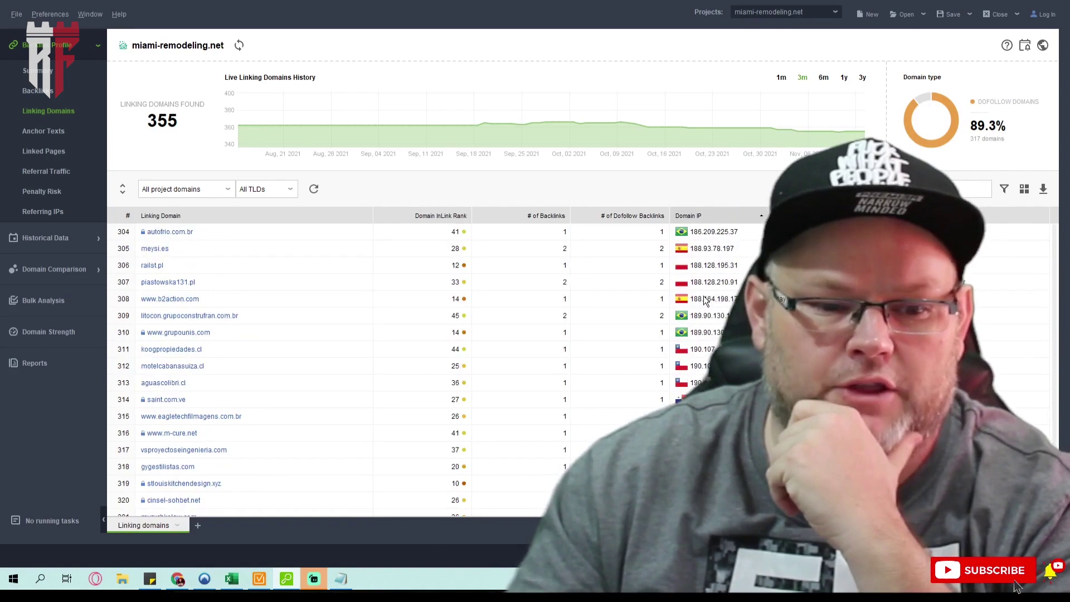
Close the miami-remodeling.net project and start a new backlink research project.
{"action": "scroll", "coordinate": [705, 301], "scroll_direction": "up", "scroll_amount": 3}
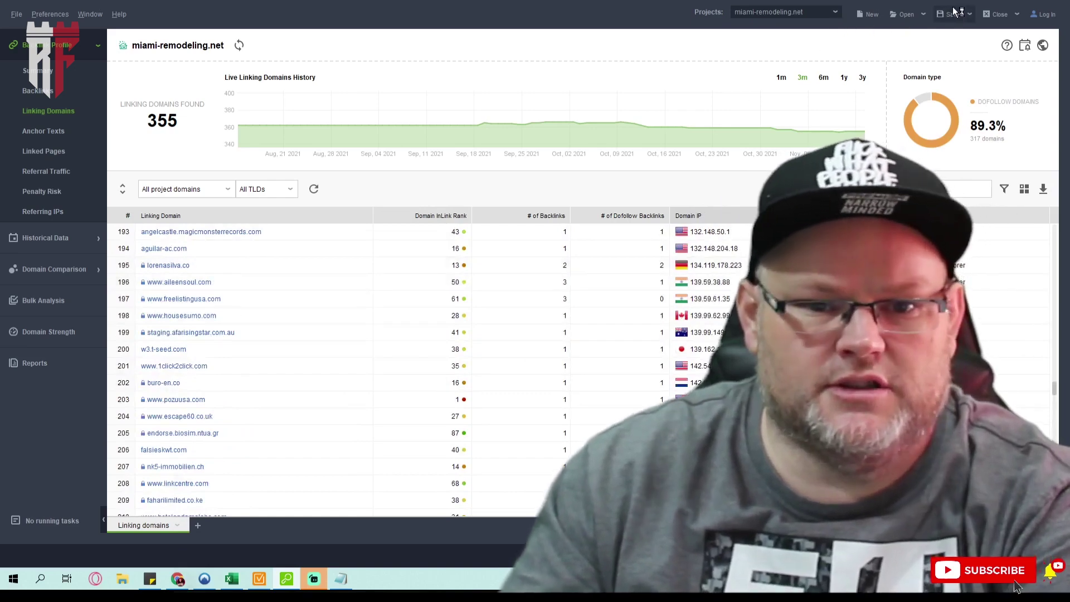
{"action": "left_click", "coordinate": [996, 17]}
{"action": "left_click", "coordinate": [474, 303]}
{"action": "left_click", "coordinate": [470, 299]}
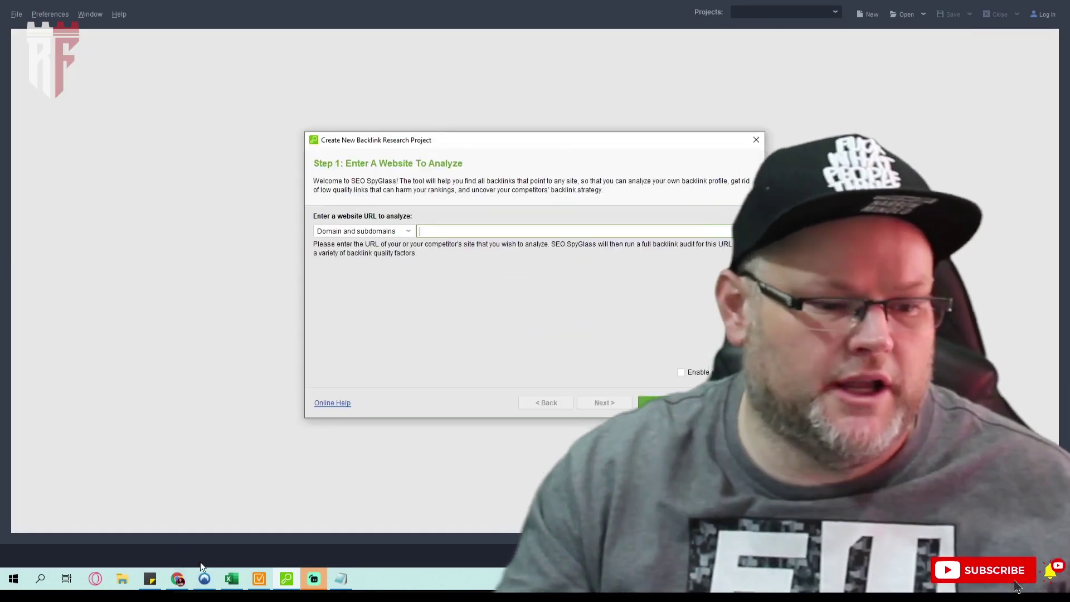
Switch to Chrome, find the open Miami Kitchen & Bath Remodeling site and copy its address, kitchenandbathmiami.com.
{"action": "left_click", "coordinate": [179, 579]}
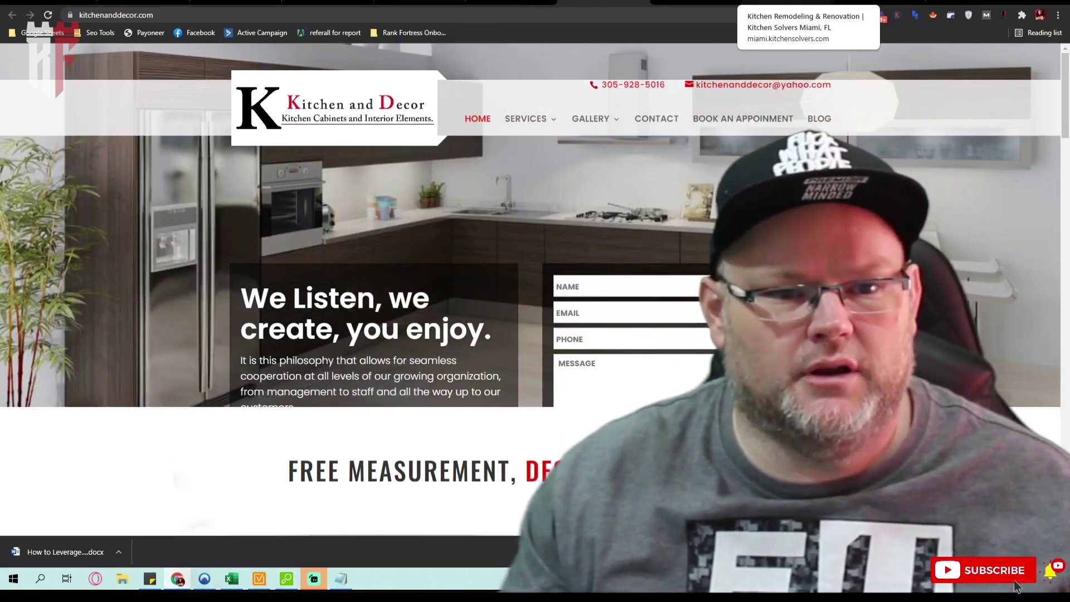
{"action": "left_click", "coordinate": [885, 1]}
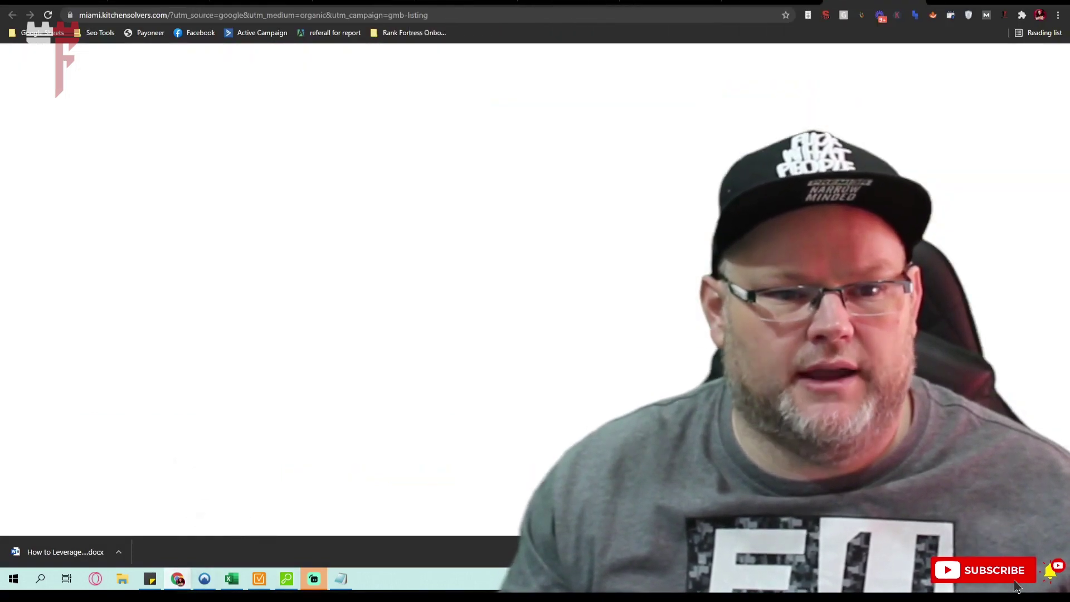
{"action": "left_click", "coordinate": [780, 2]}
{"action": "left_click", "coordinate": [668, 2]}
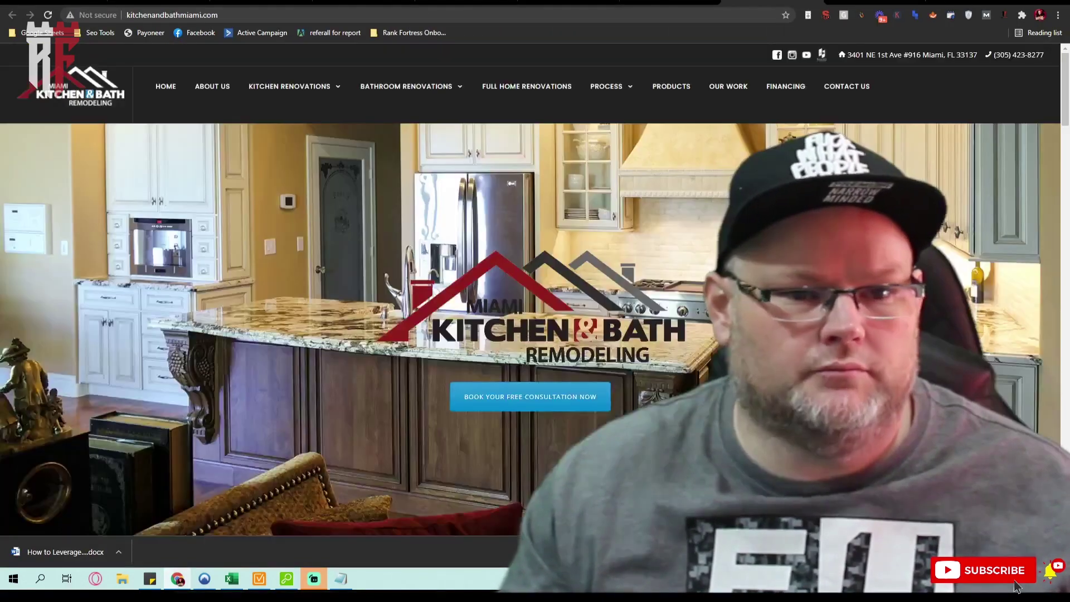
{"action": "left_click", "coordinate": [666, 13]}
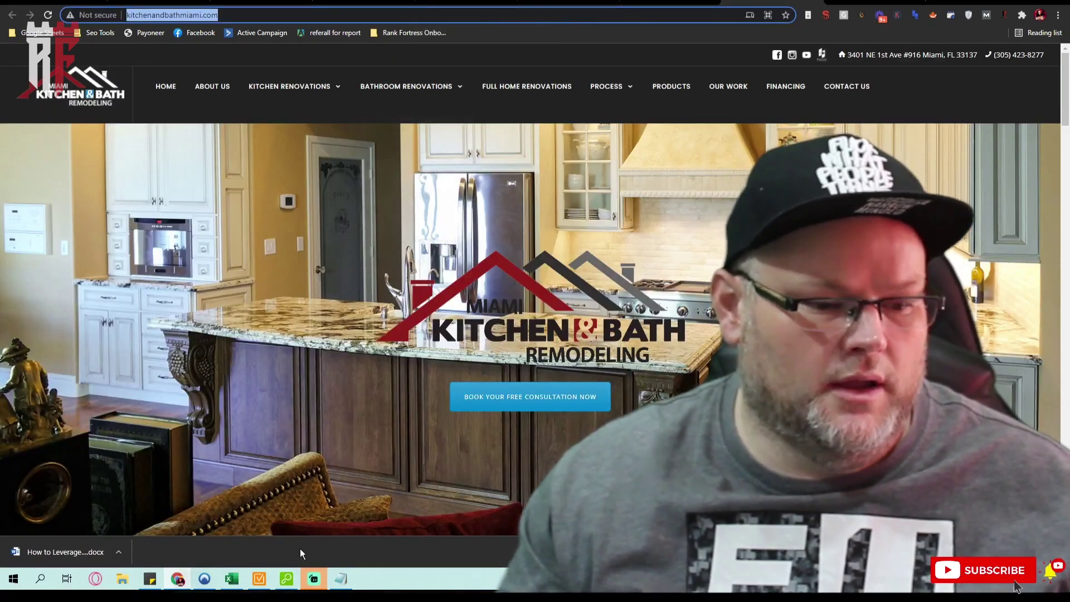
Return to SEO SpyGlass and create the backlink research project for kitchenandbathmiami.com, covering the domain and subdomains.
{"action": "left_click", "coordinate": [258, 579]}
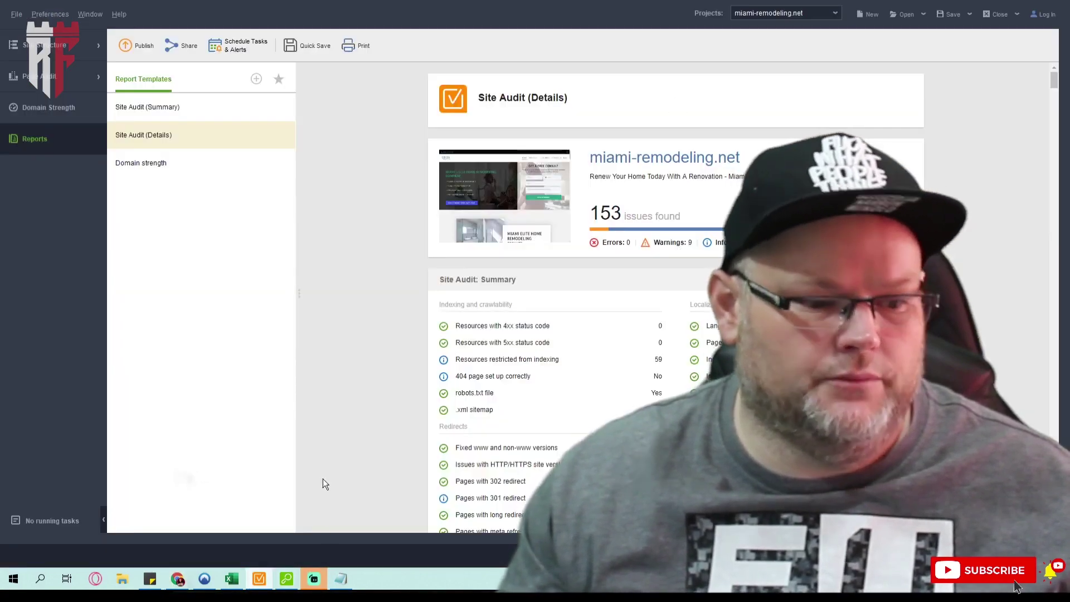
{"action": "left_click", "coordinate": [284, 581]}
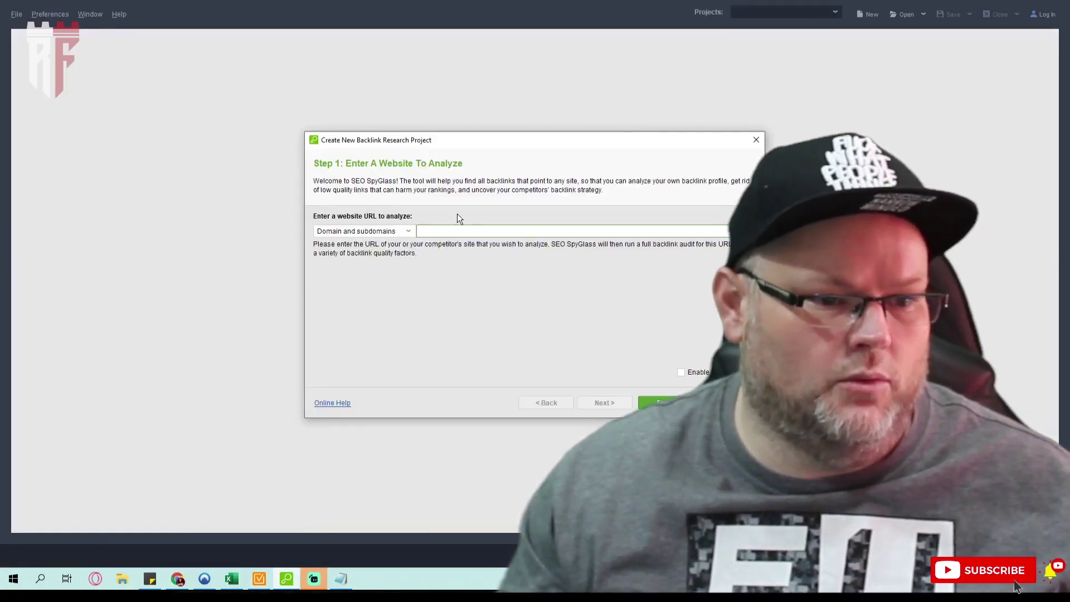
{"action": "left_click", "coordinate": [657, 402]}
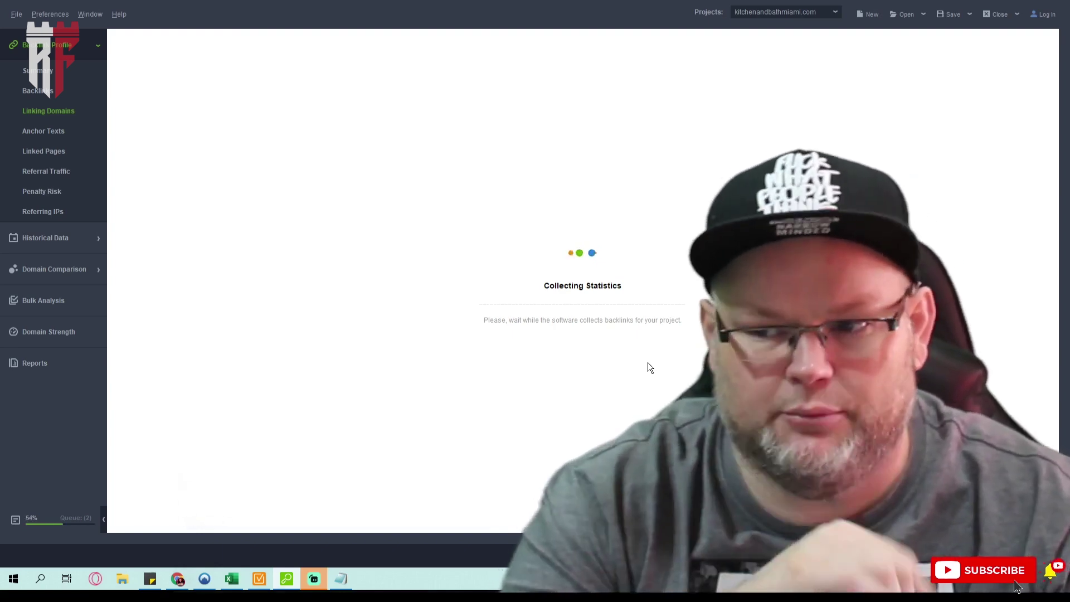
Switch to Notepad and replace the line "How to “Steal” Your Competitors’ Backlinks" with new text.
{"action": "left_click", "coordinate": [342, 579]}
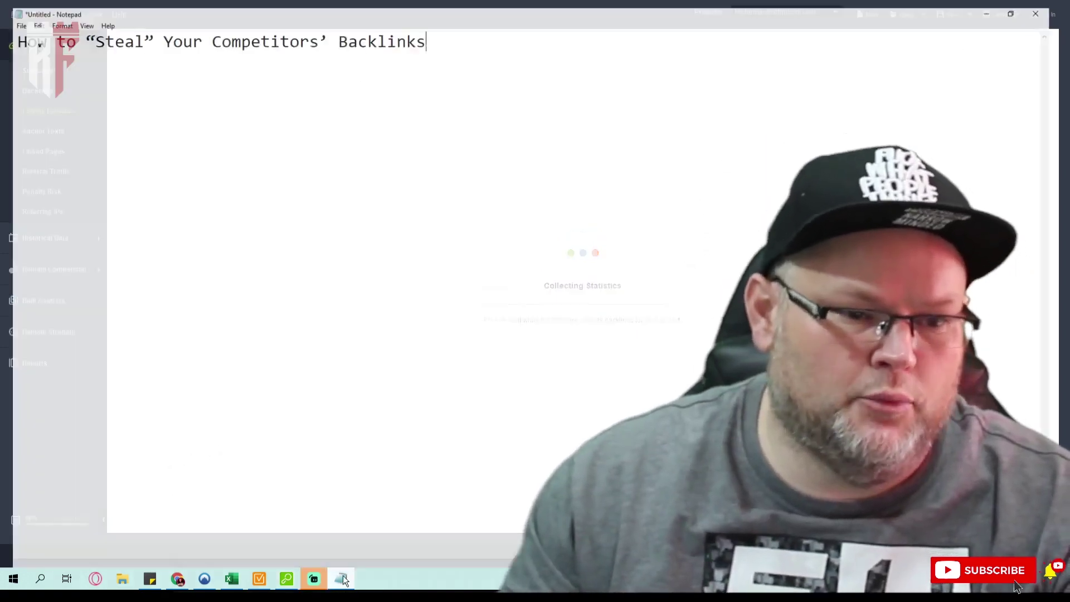
{"action": "left_click_drag", "start_coordinate": [495, 31], "coordinate": [70, 14]}
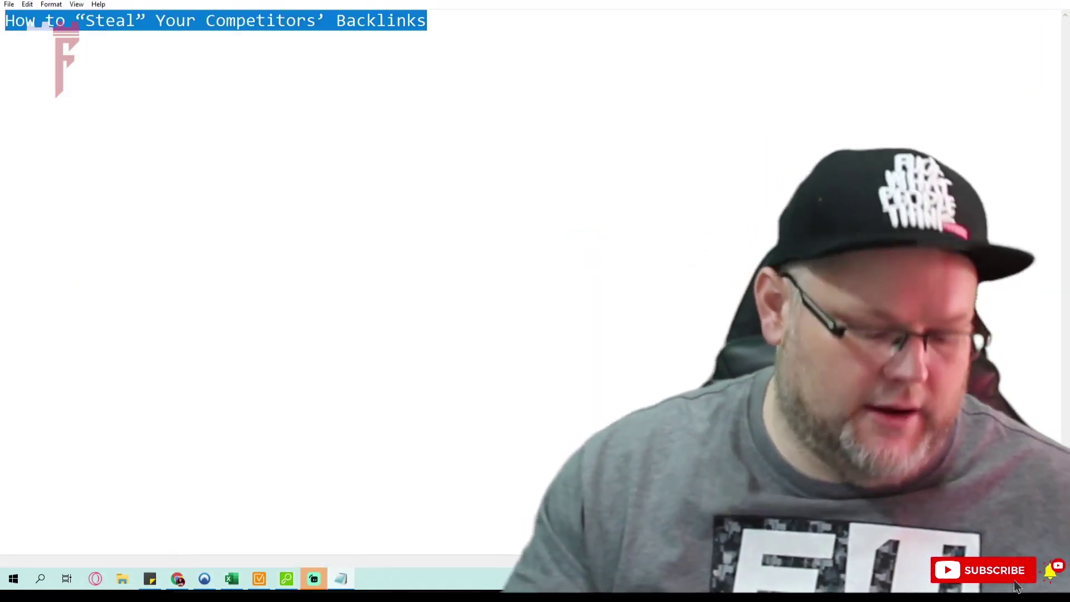
{"action": "type", "text": "S"}
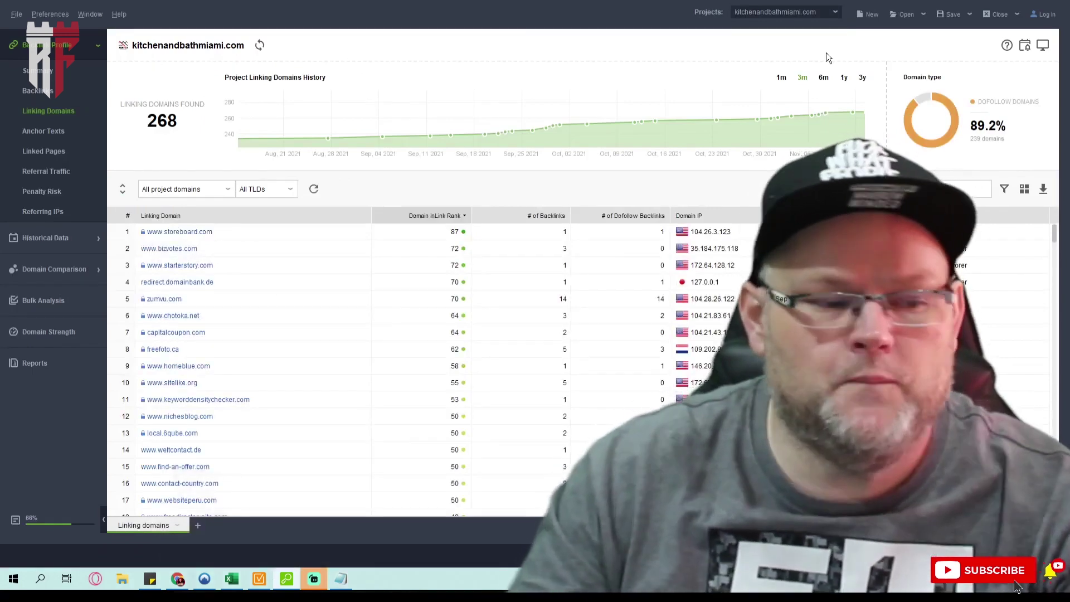
Examine the backlinks of kitchenandbathmiami.com, including their Domain InLink Rank and dofollow or nofollow status.
{"action": "left_click", "coordinate": [50, 95]}
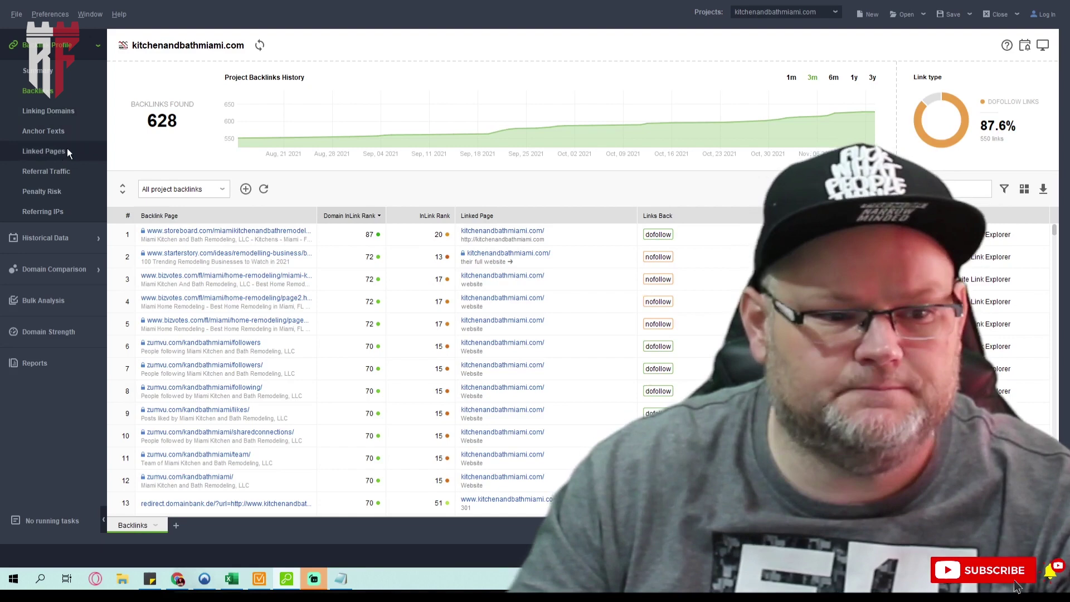
{"action": "scroll", "coordinate": [551, 317], "scroll_direction": "down", "scroll_amount": 7}
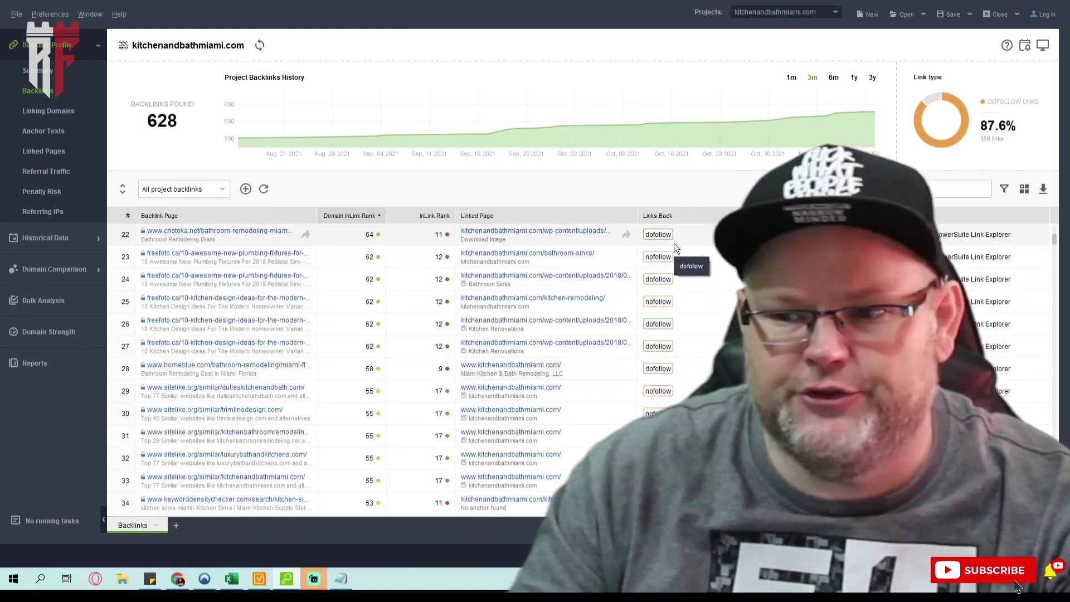
{"action": "scroll", "coordinate": [677, 264], "scroll_direction": "down", "scroll_amount": 4}
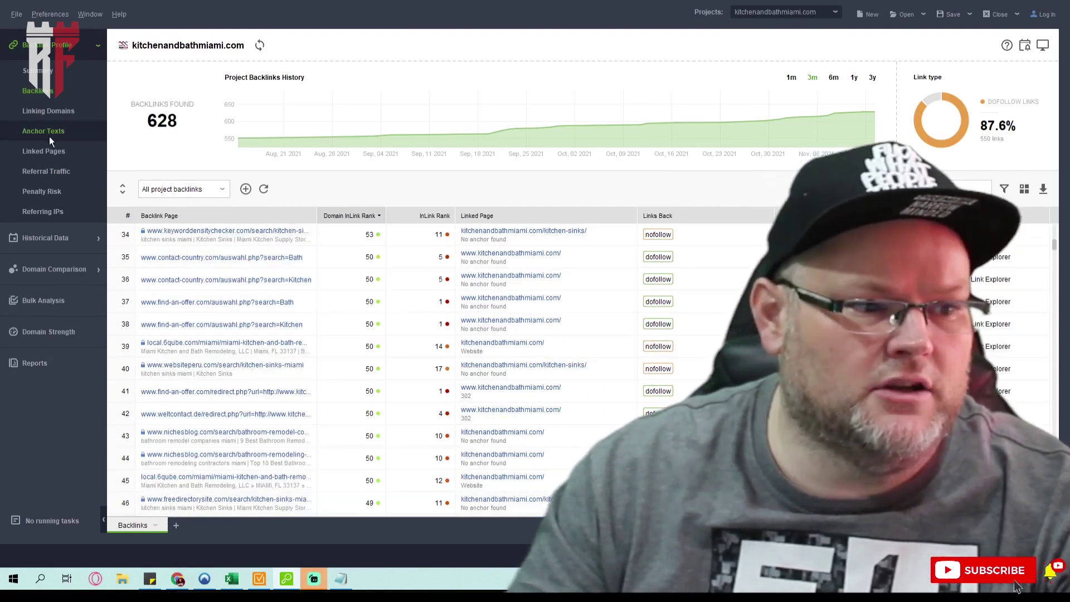
Examine the anchor texts used in the backlinks to kitchenandbathmiami.com.
{"action": "left_click", "coordinate": [48, 136]}
{"action": "scroll", "coordinate": [671, 252], "scroll_direction": "down", "scroll_amount": 5}
{"action": "scroll", "coordinate": [668, 250], "scroll_direction": "down", "scroll_amount": 5}
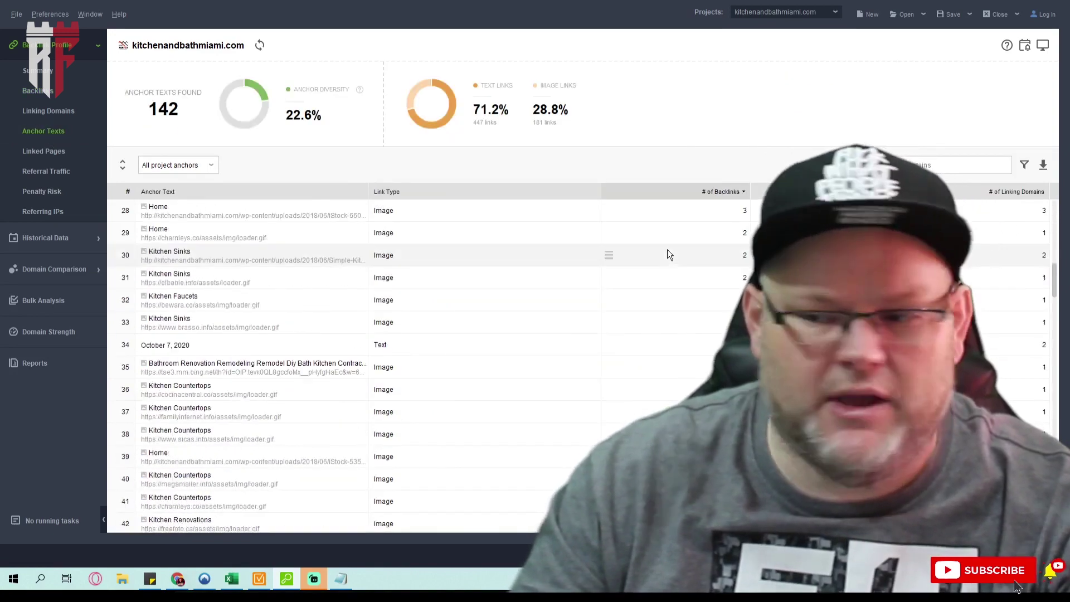
{"action": "scroll", "coordinate": [663, 253], "scroll_direction": "up", "scroll_amount": 10}
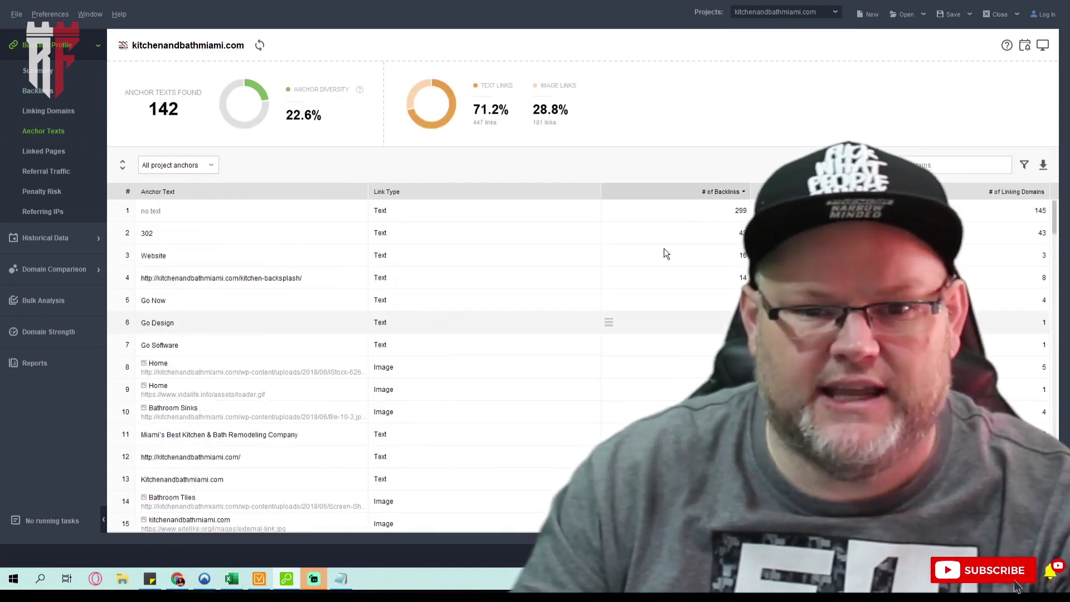
{"action": "left_click", "coordinate": [1042, 165]}
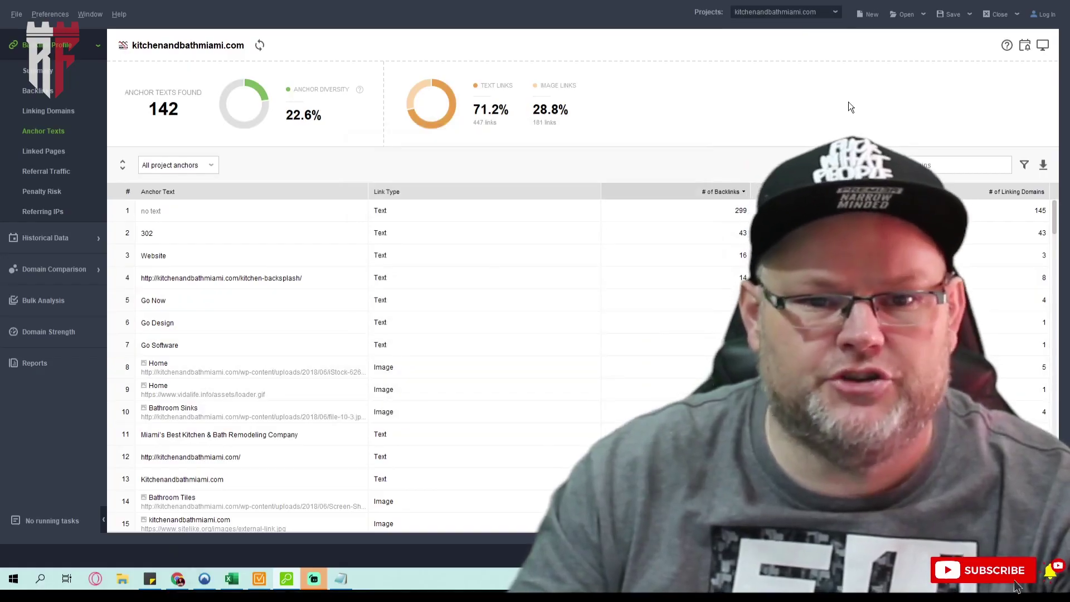
{"action": "left_click", "coordinate": [993, 17]}
{"action": "left_click", "coordinate": [544, 306]}
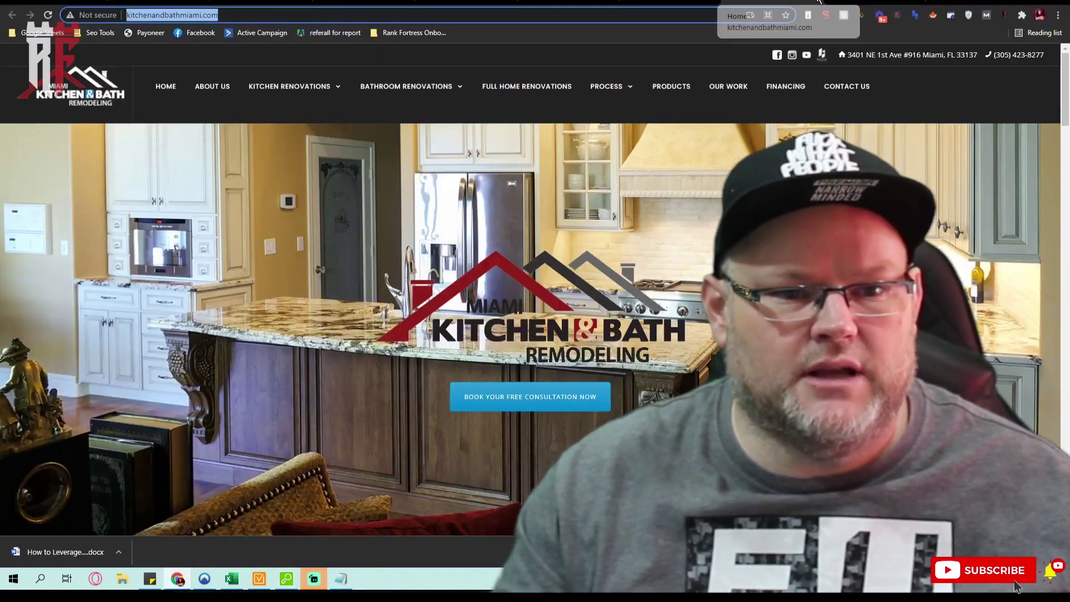
{"action": "left_click", "coordinate": [504, 2]}
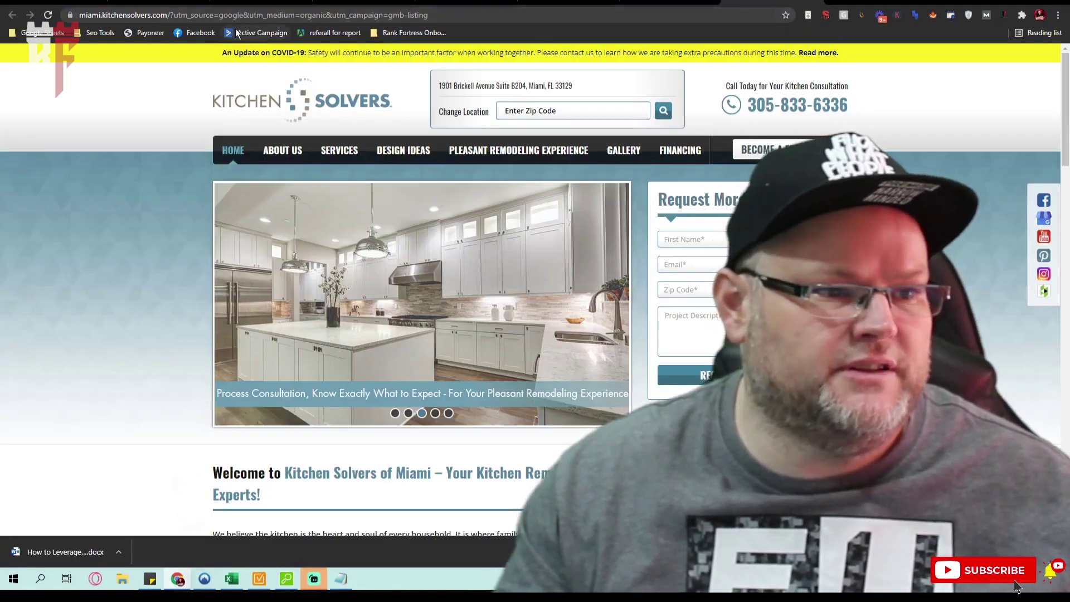
{"action": "left_click_drag", "start_coordinate": [168, 14], "coordinate": [79, 15]}
{"action": "key", "text": "ctrl+c"}
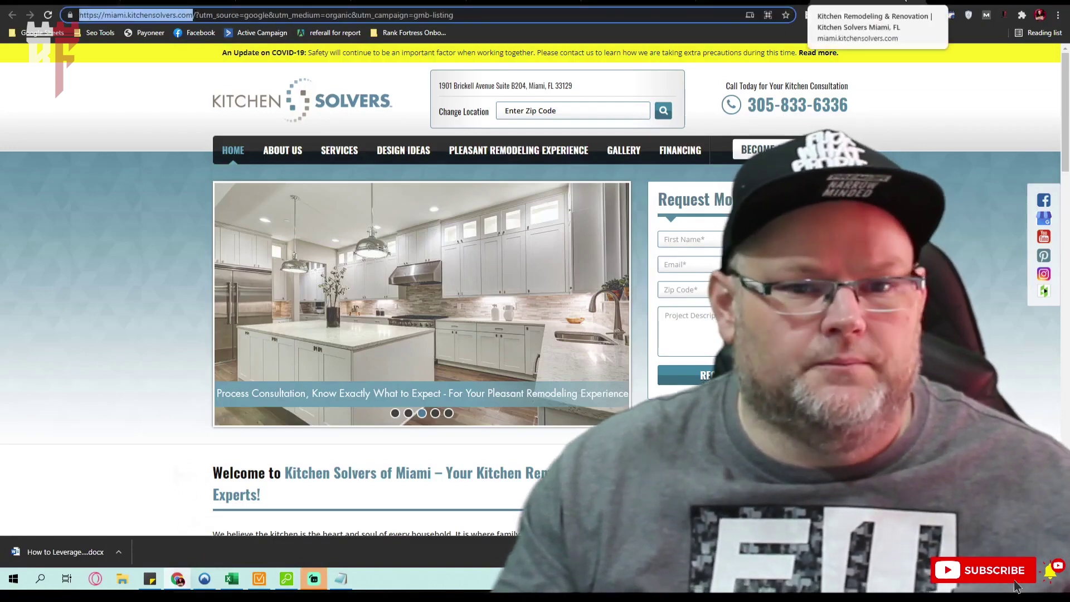
{"action": "left_click", "coordinate": [892, 3]}
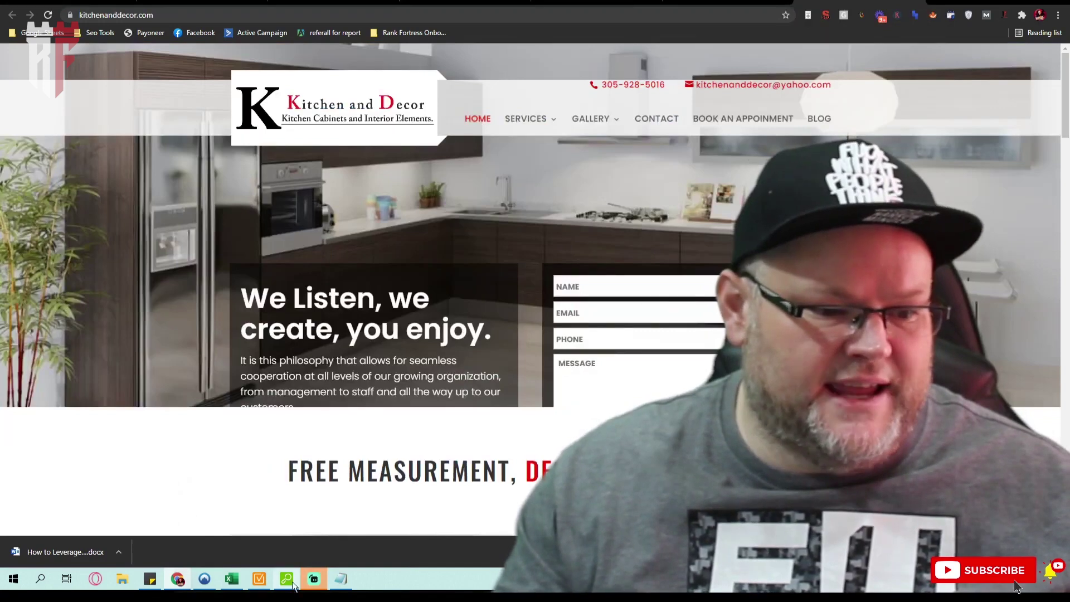
Switch to SEO SpyGlass and create a new backlink research project for miami.kitchensolvers.com.
{"action": "left_click", "coordinate": [287, 580]}
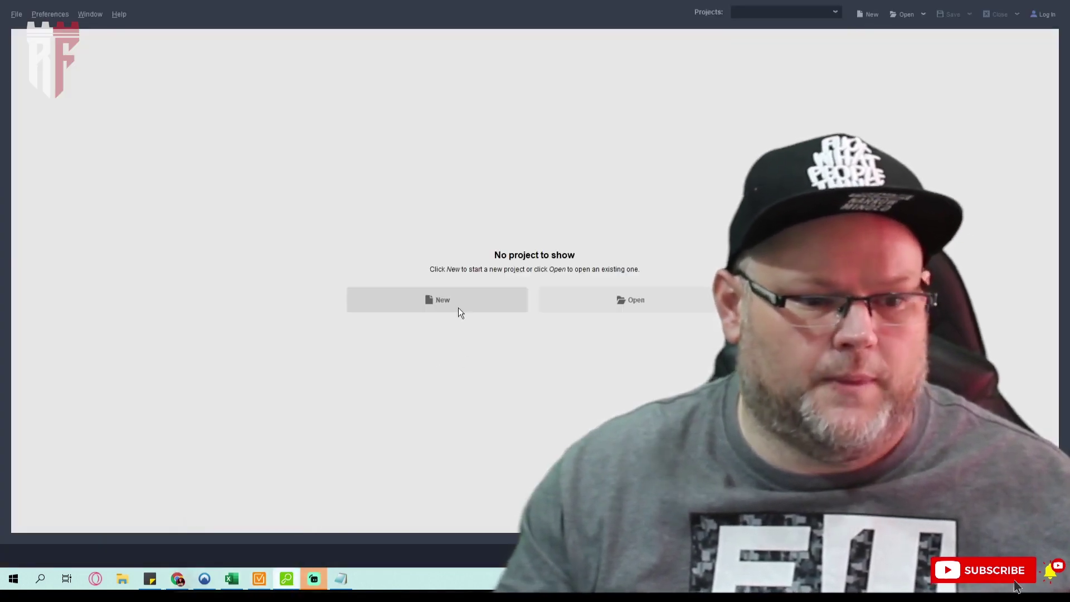
{"action": "left_click", "coordinate": [458, 308]}
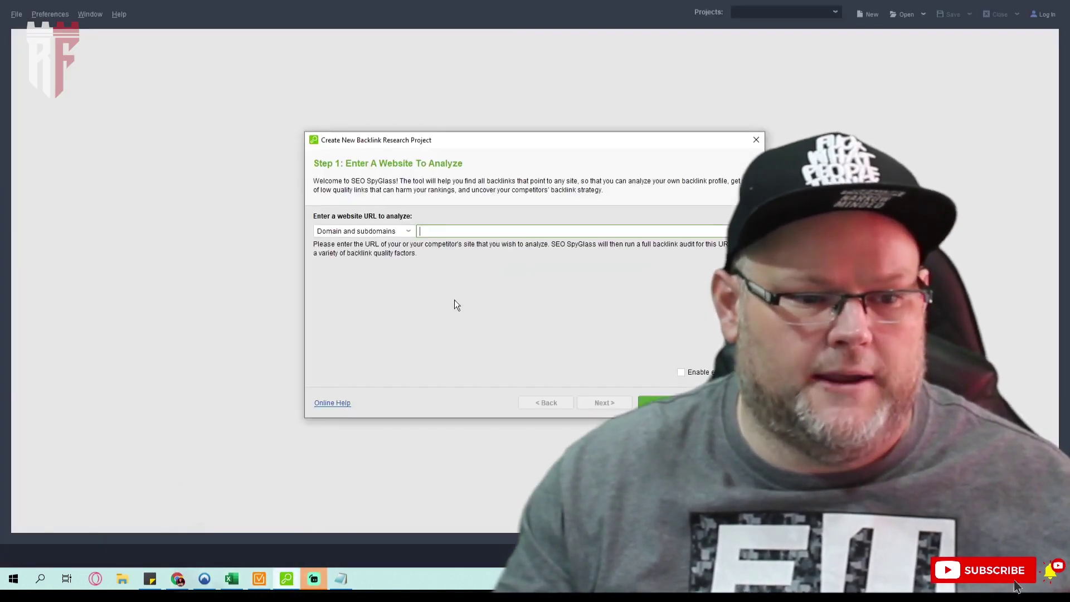
{"action": "key", "text": "ctrl+v"}
{"action": "key", "text": "Return"}
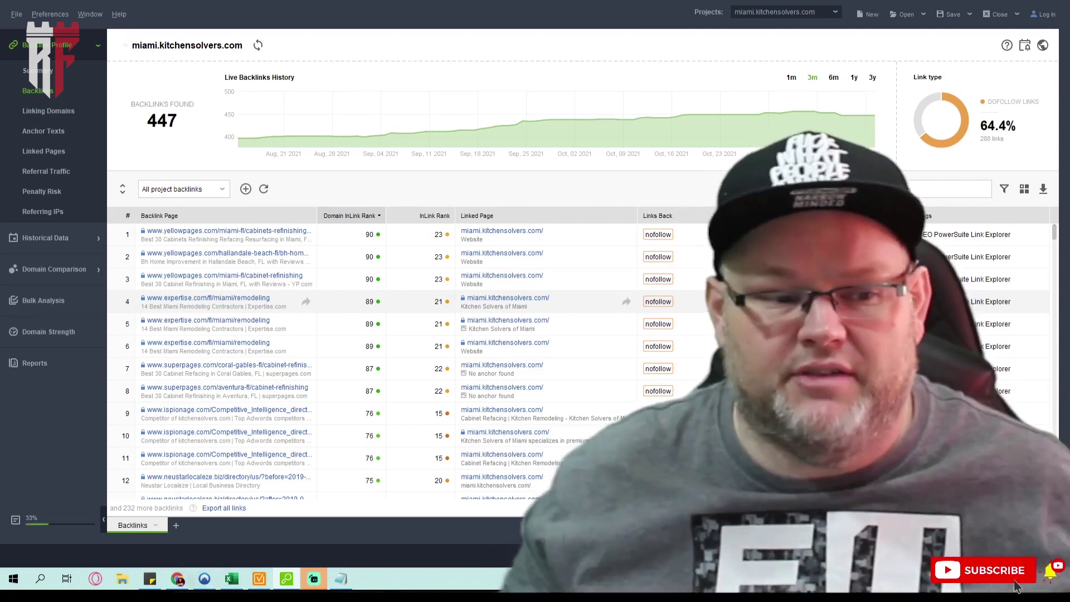
Review the backlink history of miami.kitchensolvers.com, then examine its anchor texts and linked pages.
{"action": "mouse_move", "coordinate": [235, 148]}
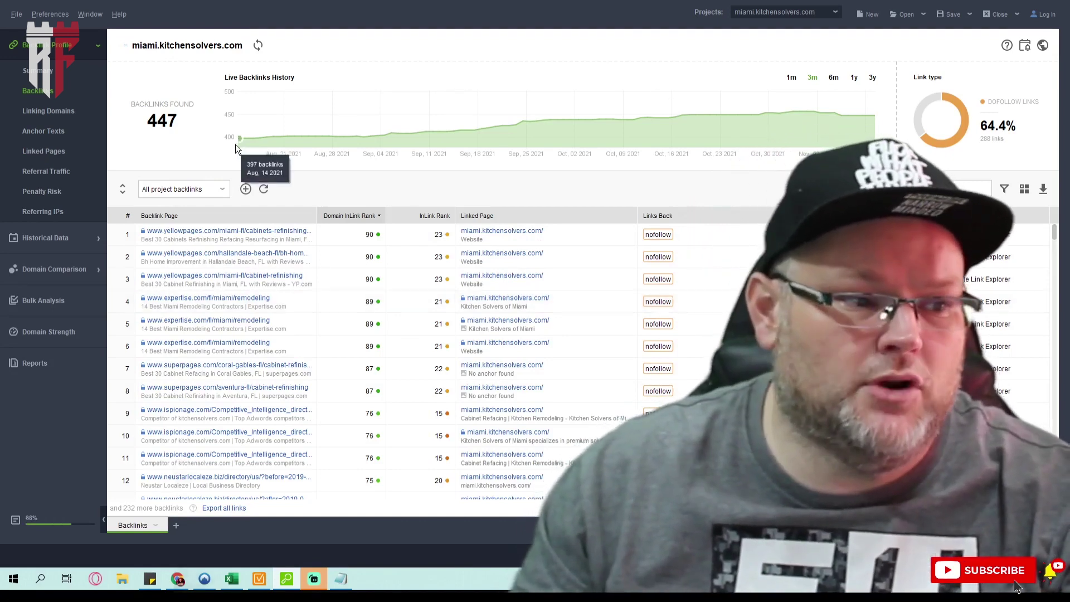
{"action": "left_click", "coordinate": [67, 133]}
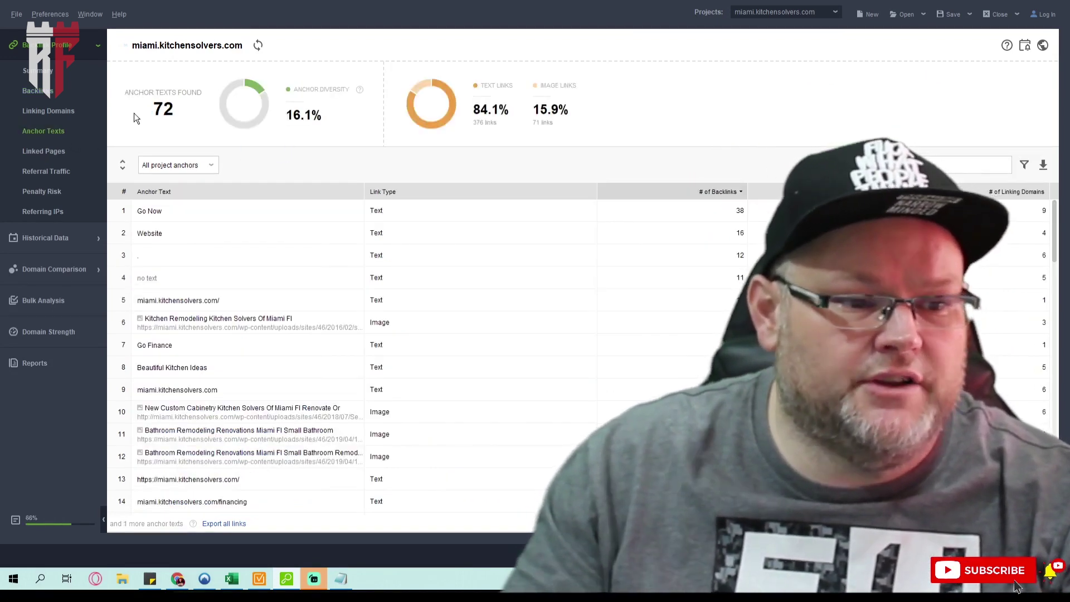
{"action": "scroll", "coordinate": [346, 273], "scroll_direction": "down", "scroll_amount": 8}
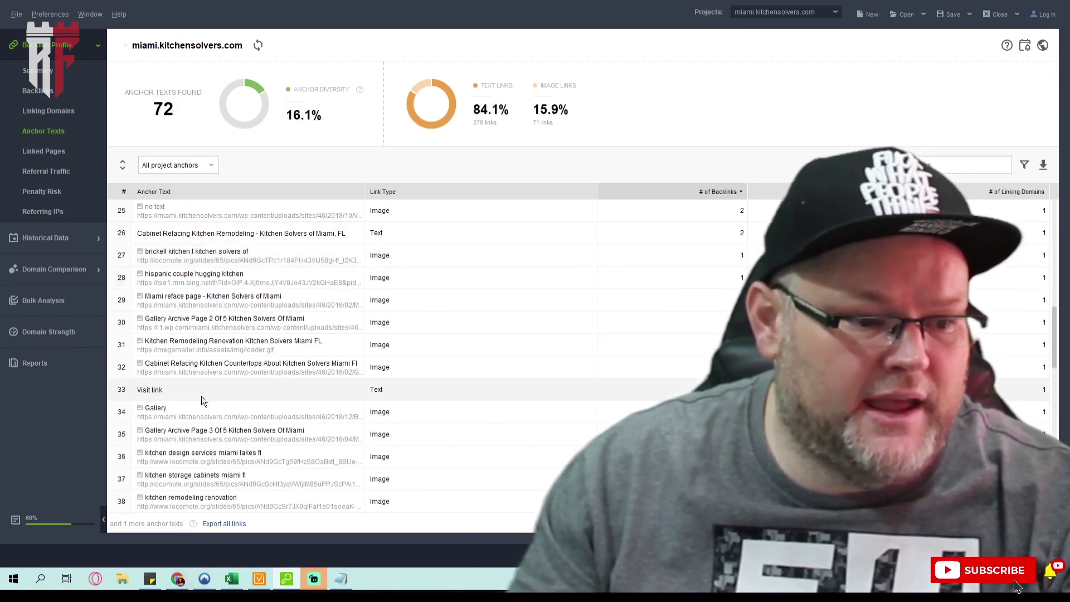
{"action": "left_click", "coordinate": [40, 152]}
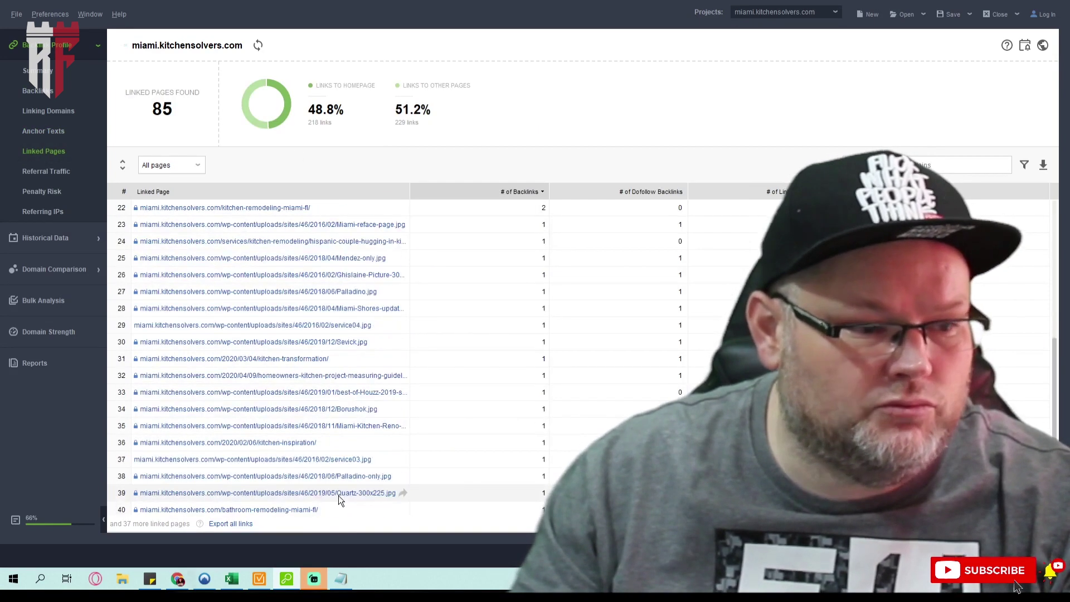
{"action": "scroll", "coordinate": [339, 496], "scroll_direction": "up", "scroll_amount": 7}
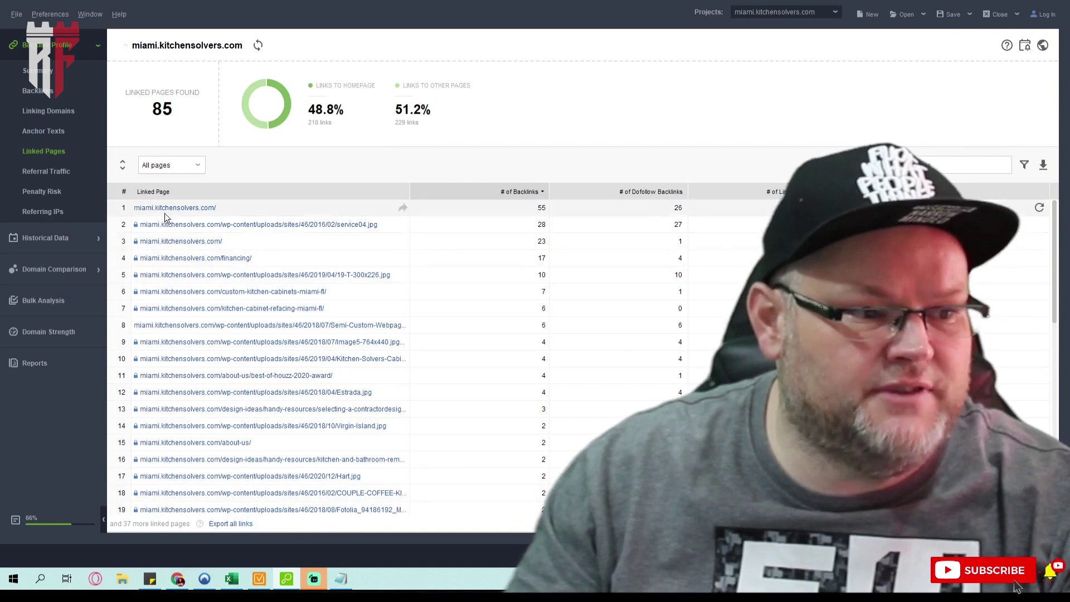
Check the referral traffic and the penalty risk of the domains linking to miami.kitchensolvers.com.
{"action": "left_click", "coordinate": [62, 172]}
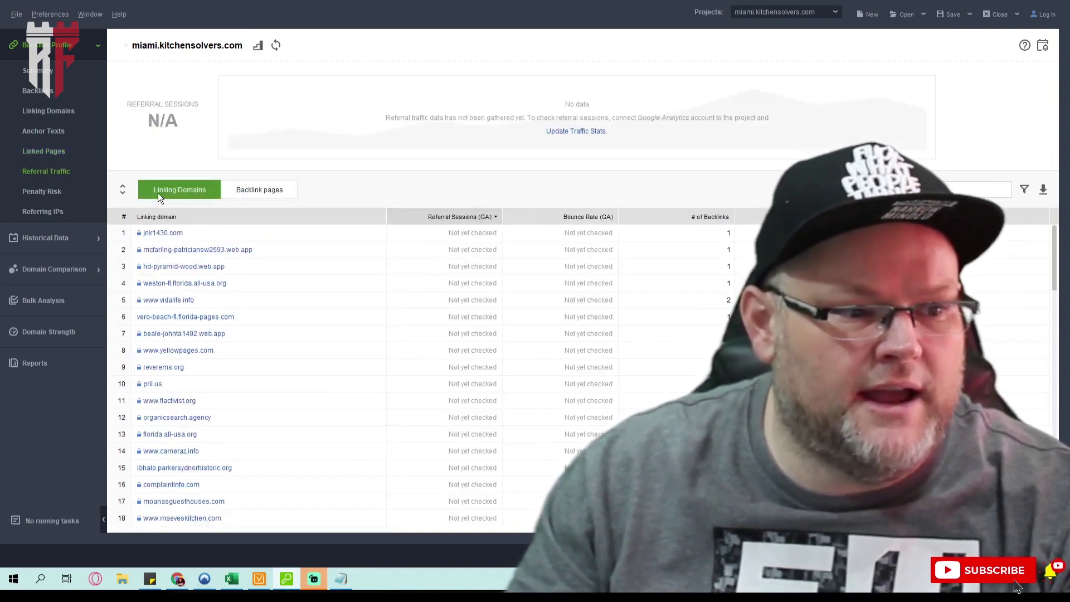
{"action": "left_click", "coordinate": [58, 194]}
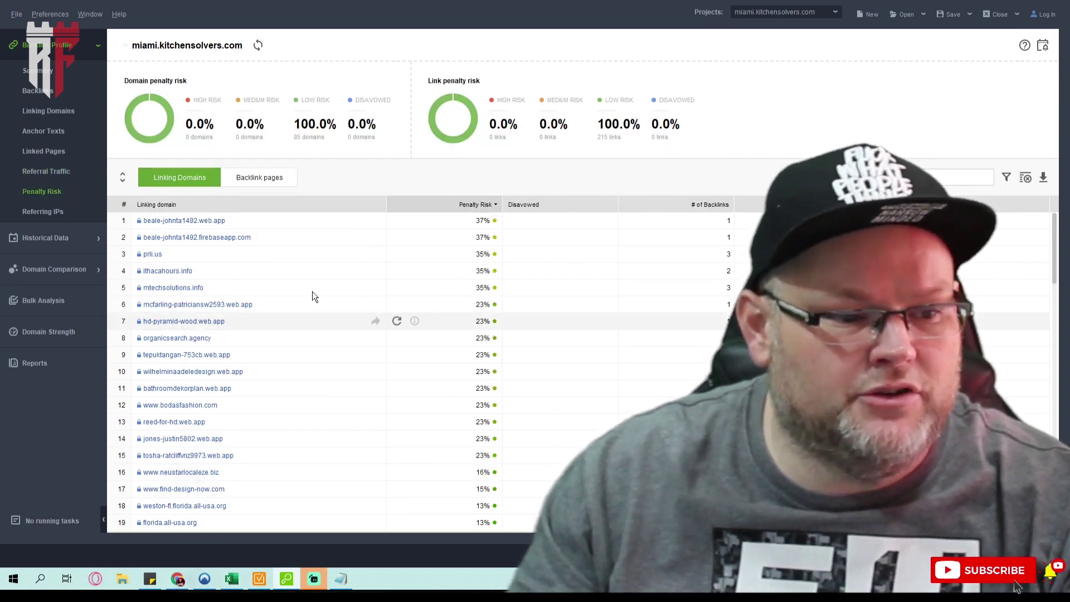
{"action": "scroll", "coordinate": [396, 323], "scroll_direction": "down", "scroll_amount": 12}
{"action": "scroll", "coordinate": [385, 309], "scroll_direction": "up", "scroll_amount": 12}
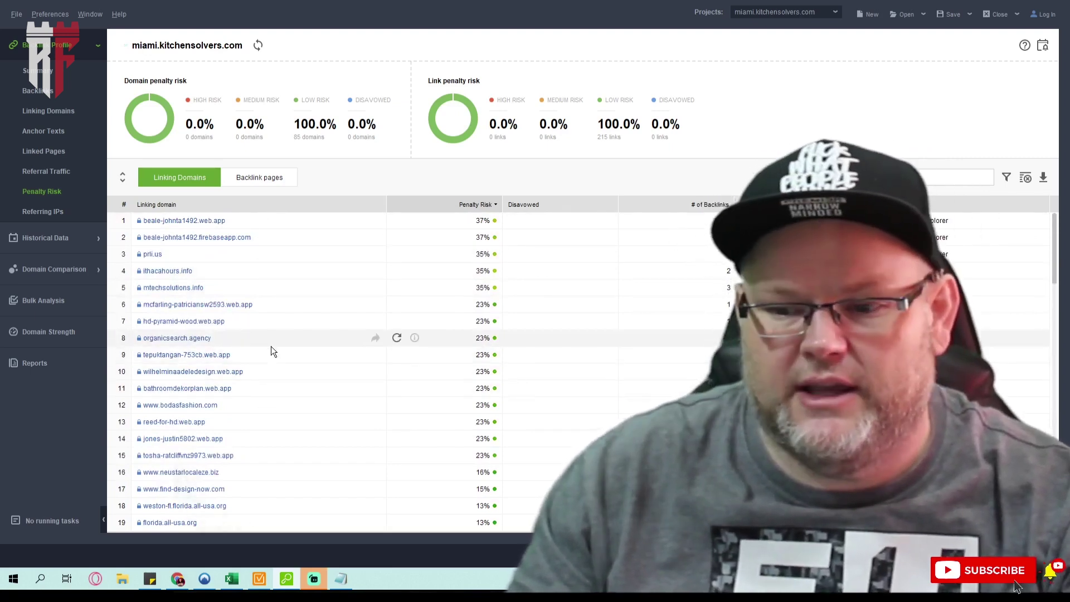
Open the backlink profile summary of miami.kitchensolvers.com.
{"action": "left_click", "coordinate": [58, 69]}
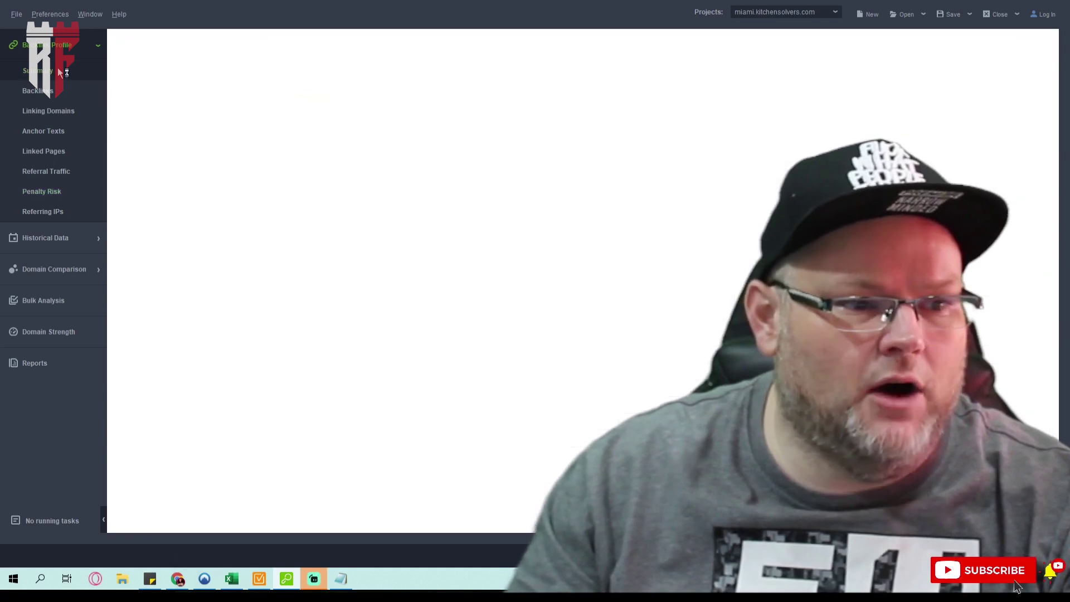